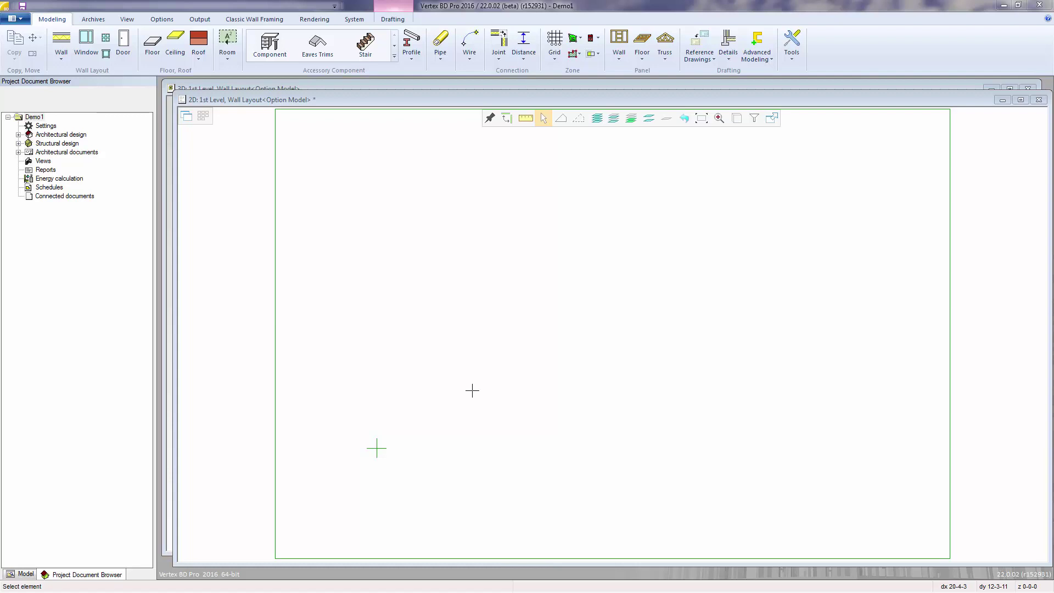
Insert a new wall from the 2D view and pick the 350S162-33 Ext Bearing exterior type.
right_click(472, 391)
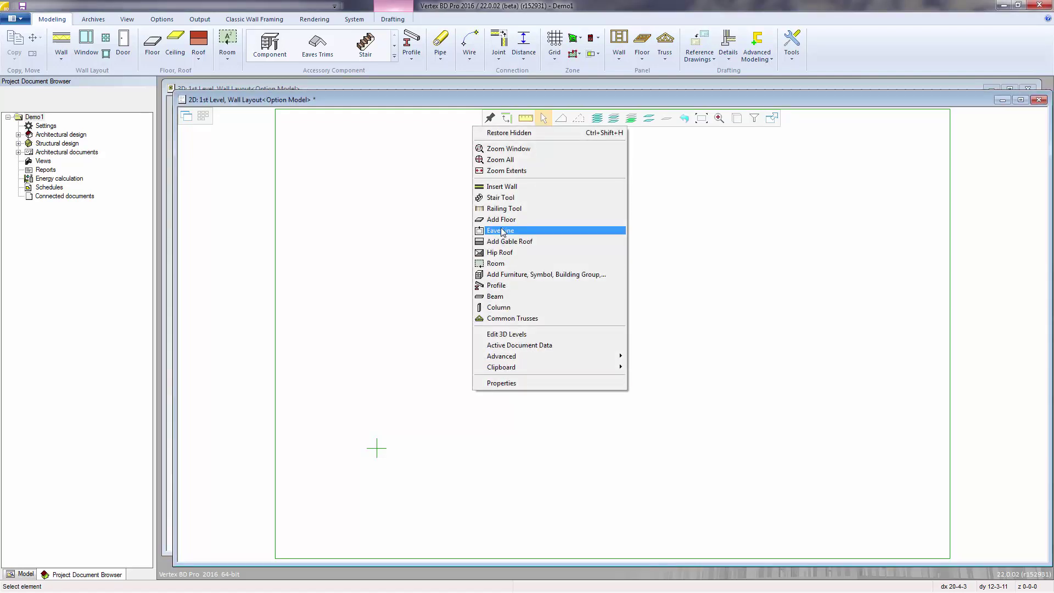
left_click(507, 187)
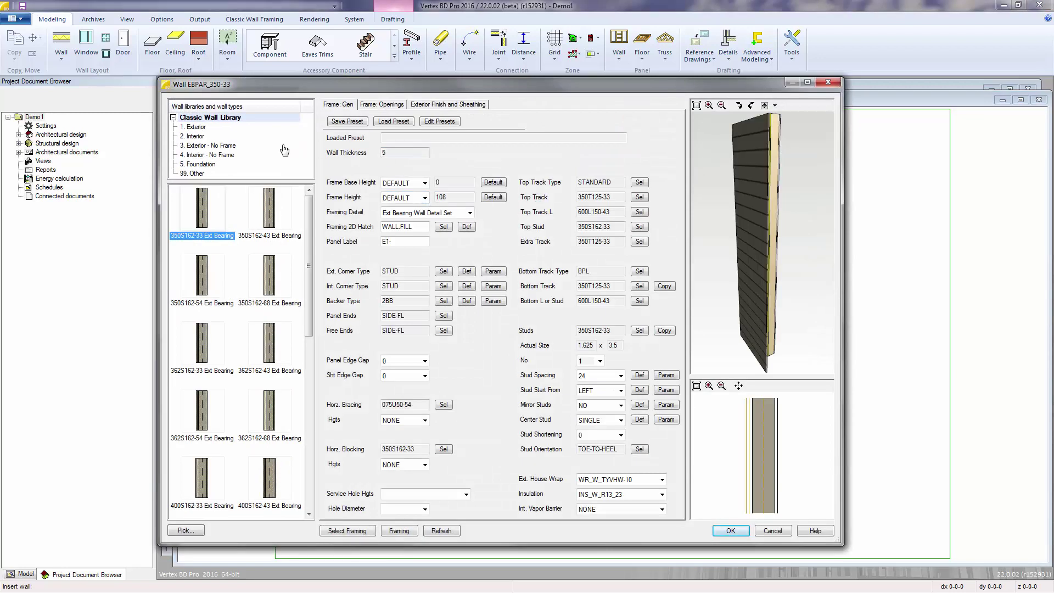
left_click(193, 129)
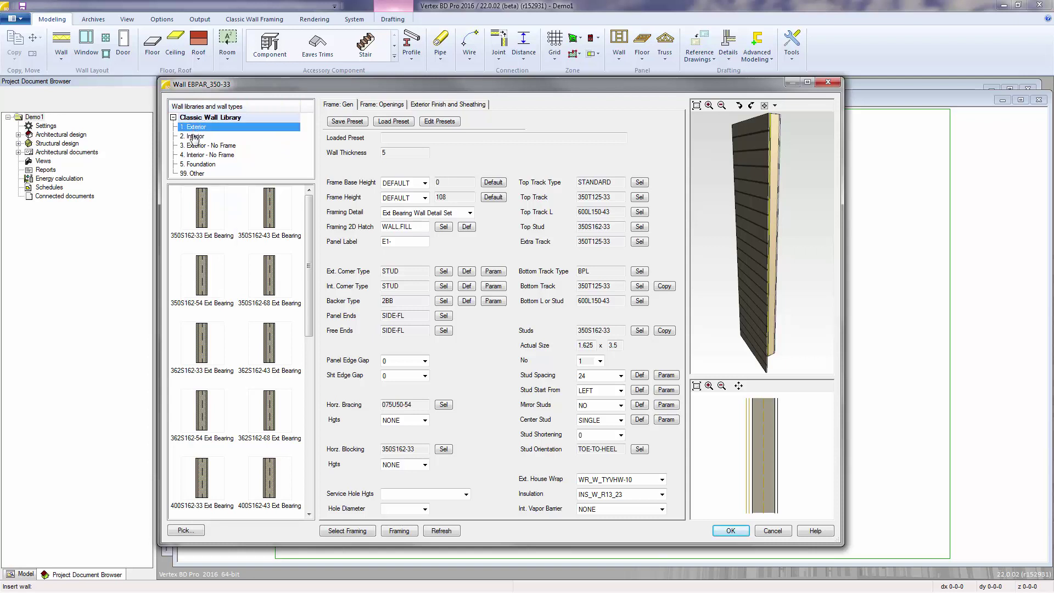
left_click(194, 138)
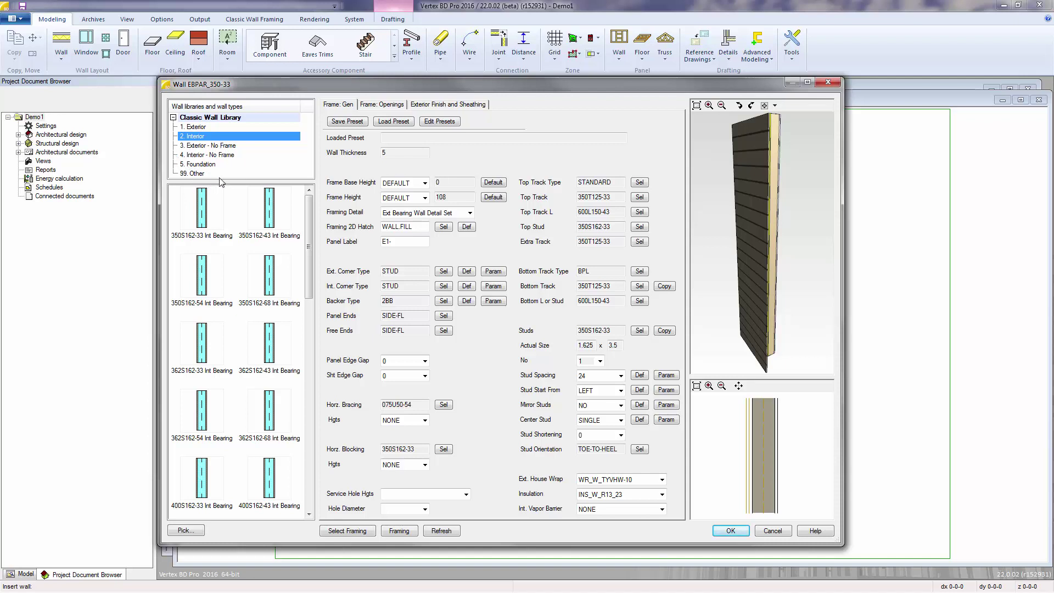
left_click(208, 128)
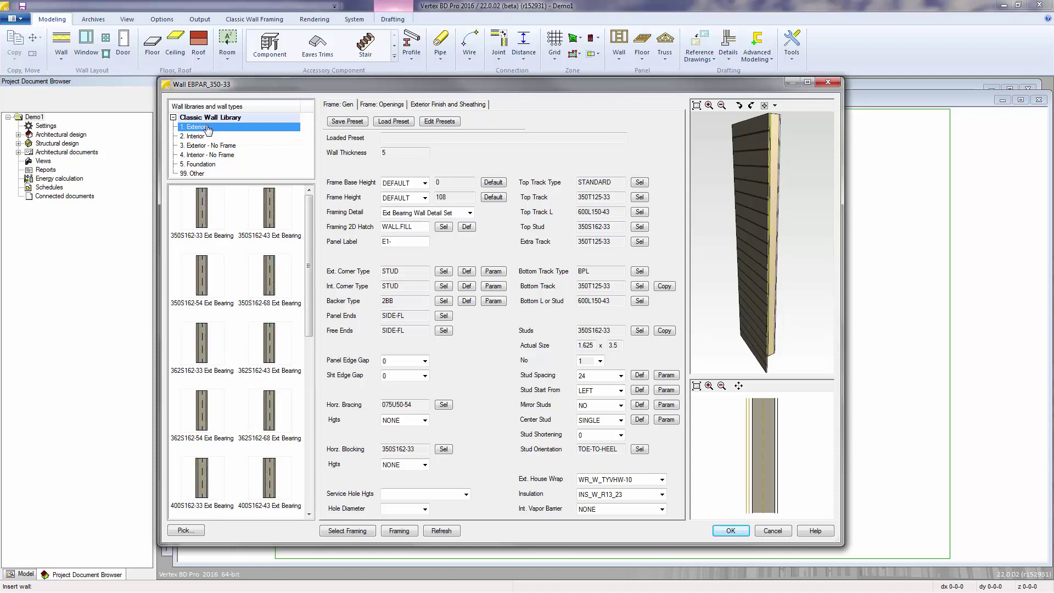
left_click(204, 214)
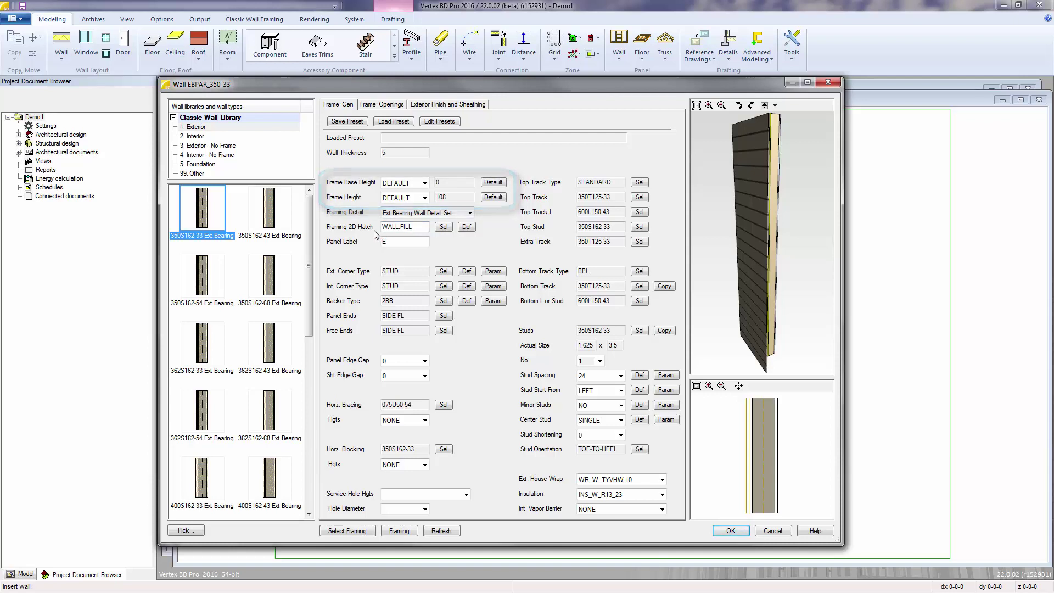
left_click(414, 226)
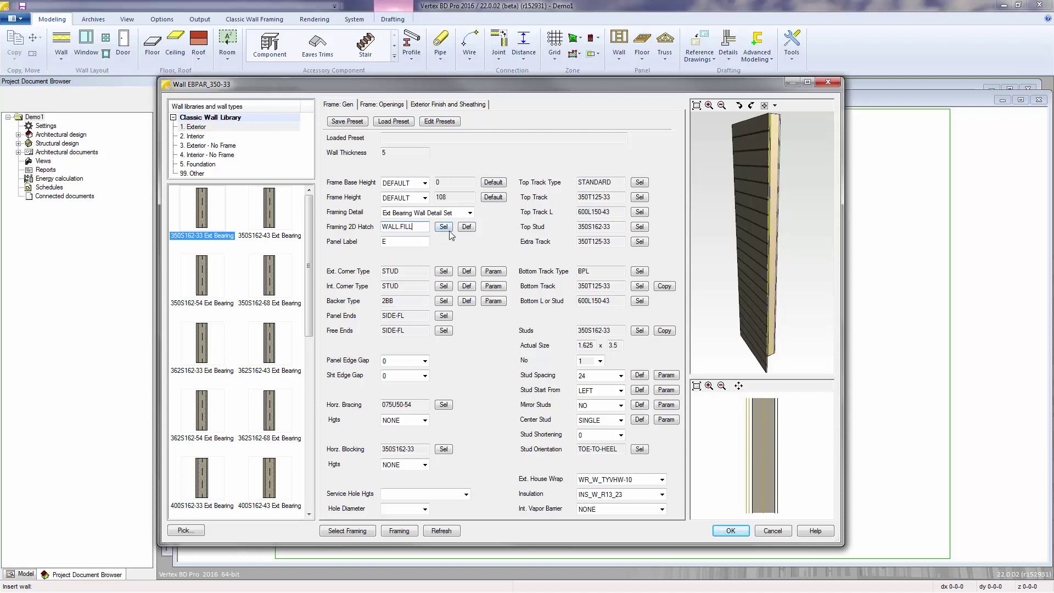
left_click_drag(422, 226, 374, 227)
left_click(418, 230)
left_click(443, 228)
left_click(357, 115)
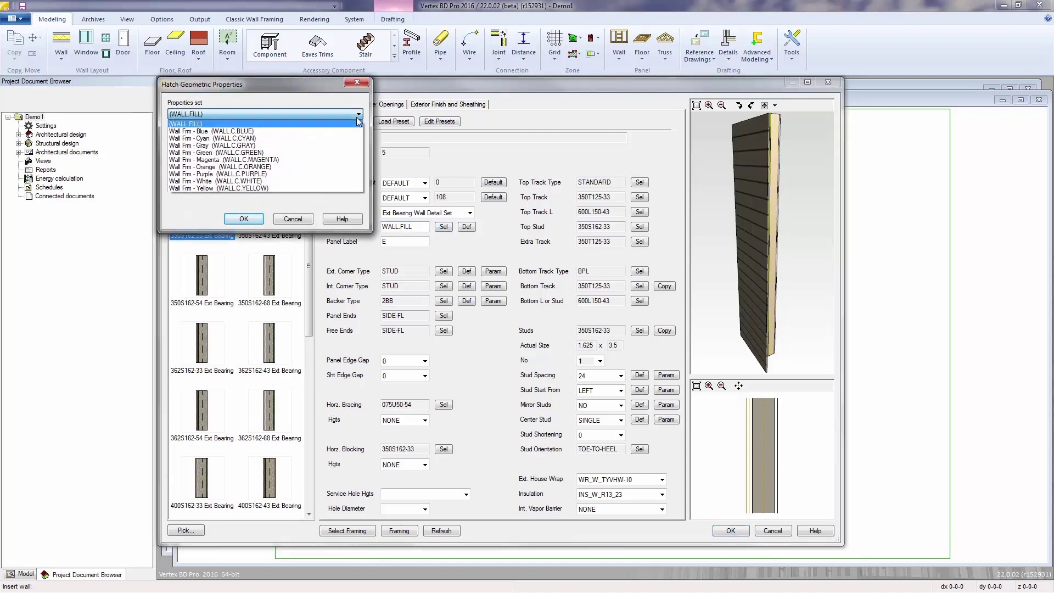
left_click(315, 227)
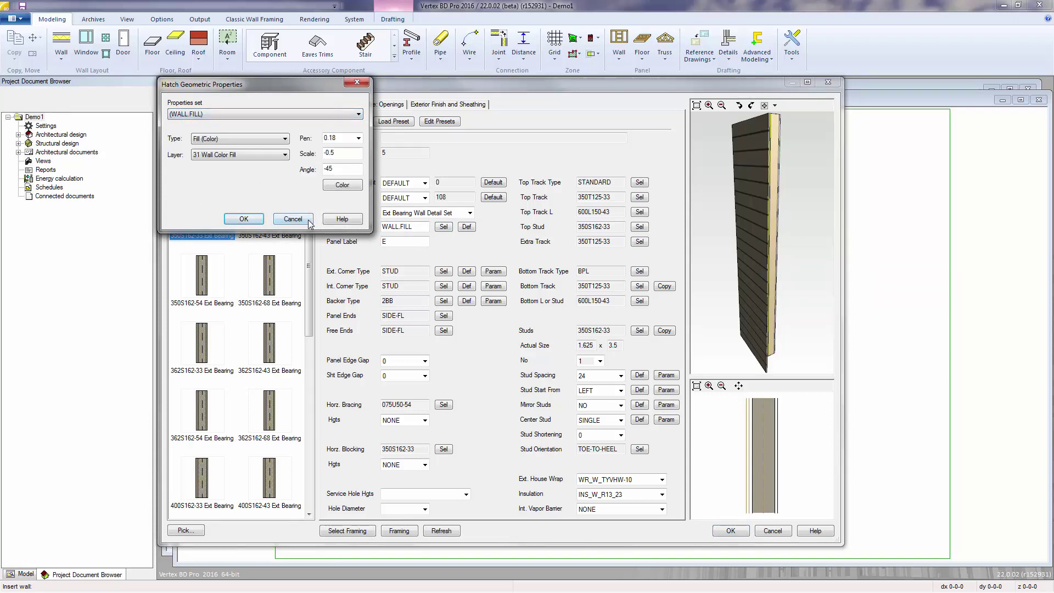
key("Return")
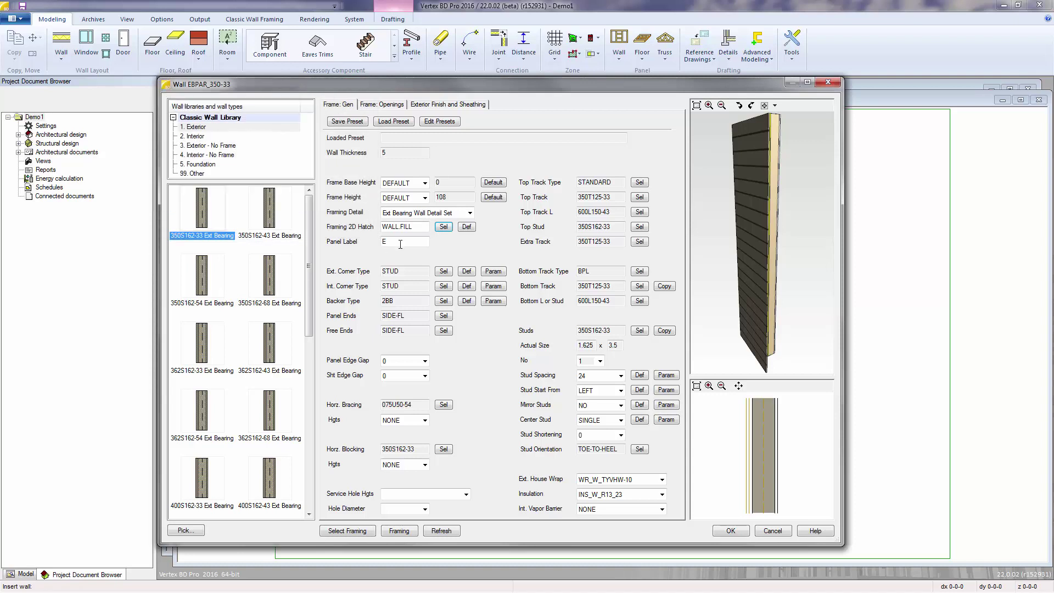
double_click(407, 239)
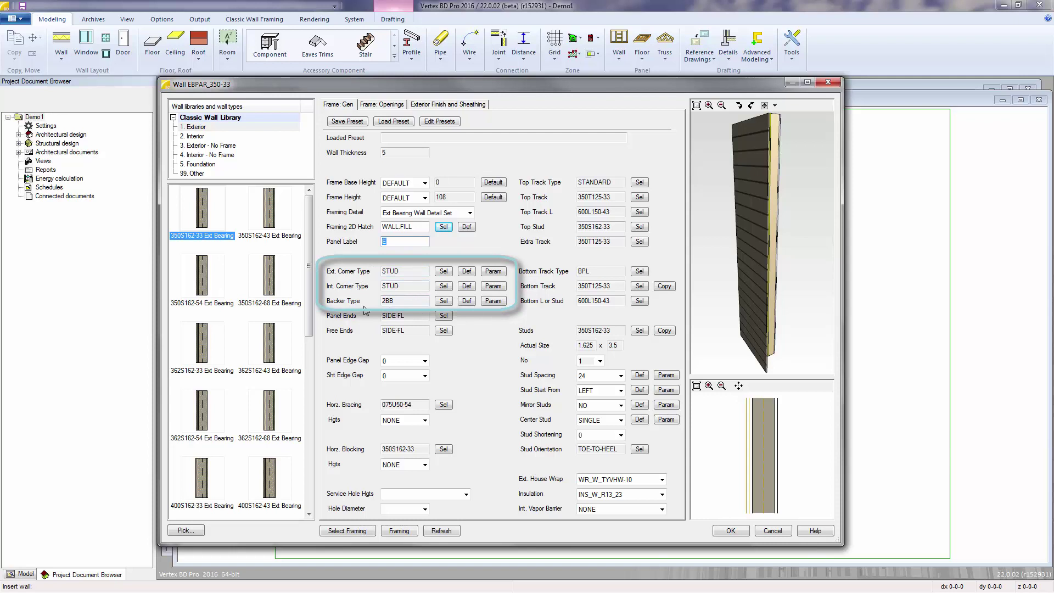
left_click(444, 271)
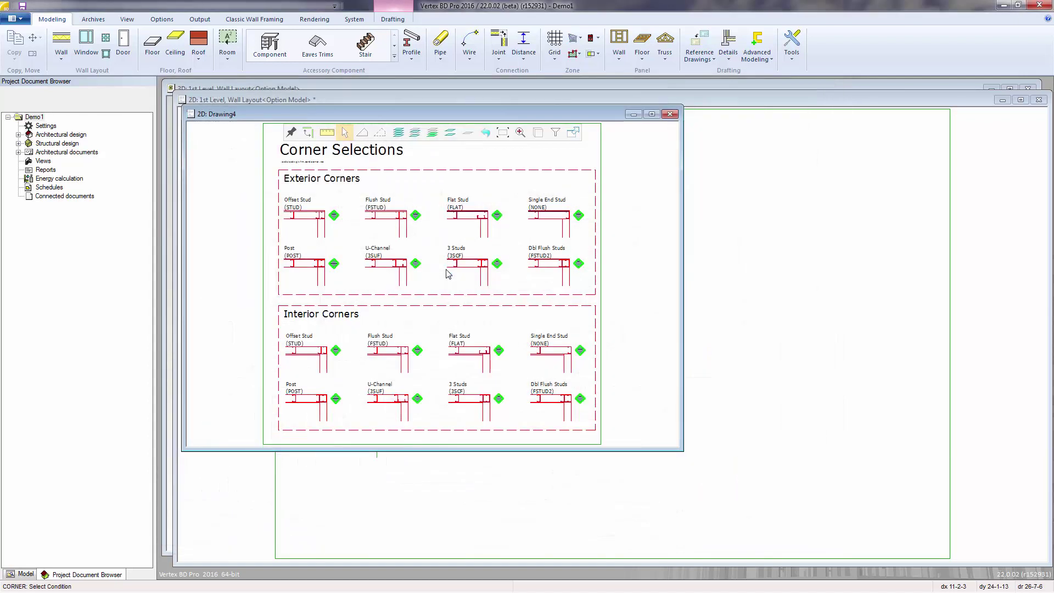
key("Escape")
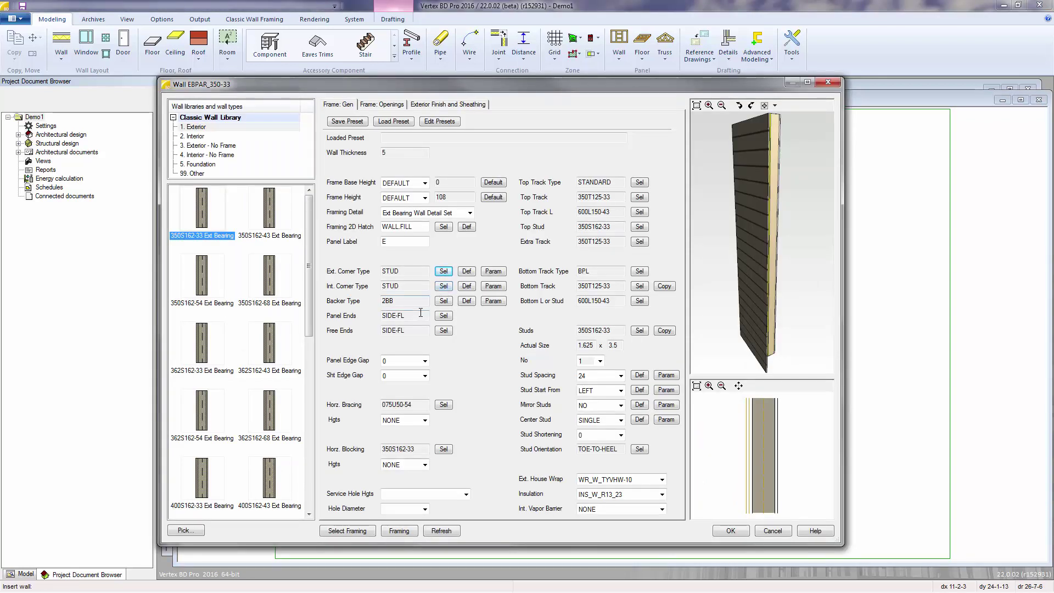
left_click_drag(406, 316, 358, 320)
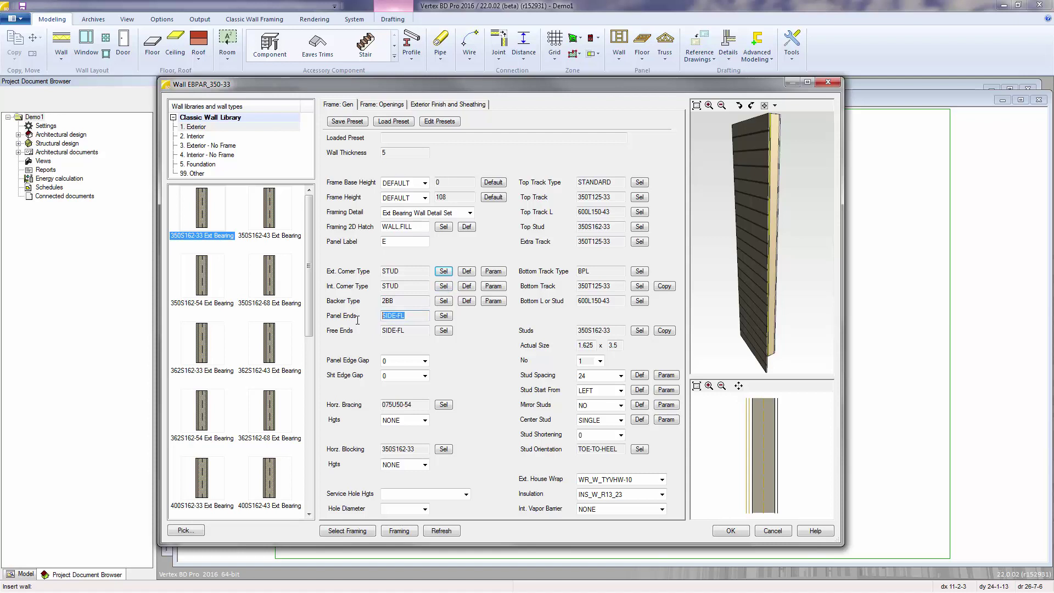
left_click(415, 315)
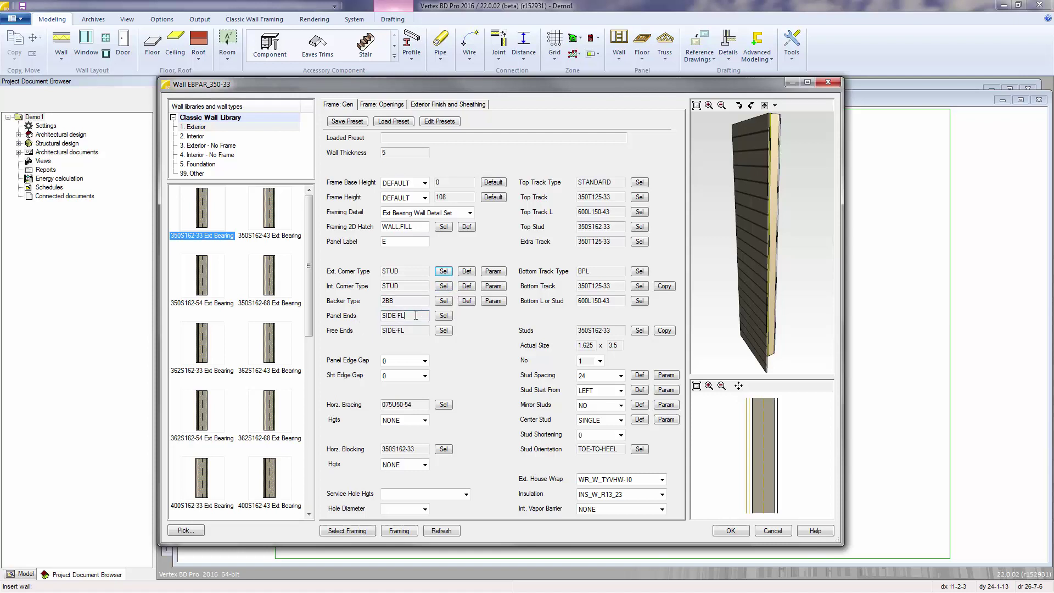
left_click(444, 317)
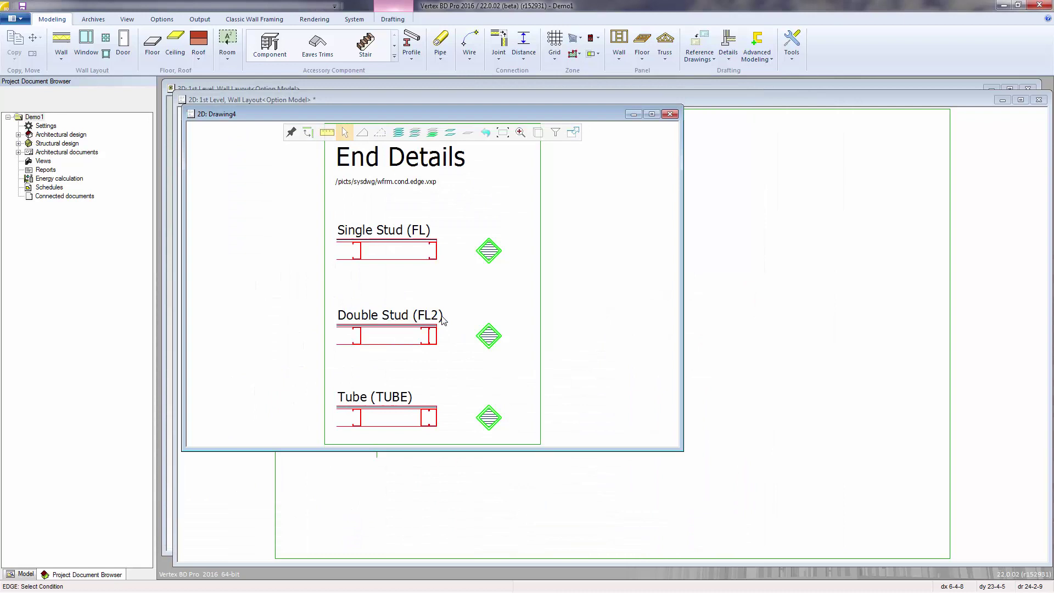
left_click(450, 406)
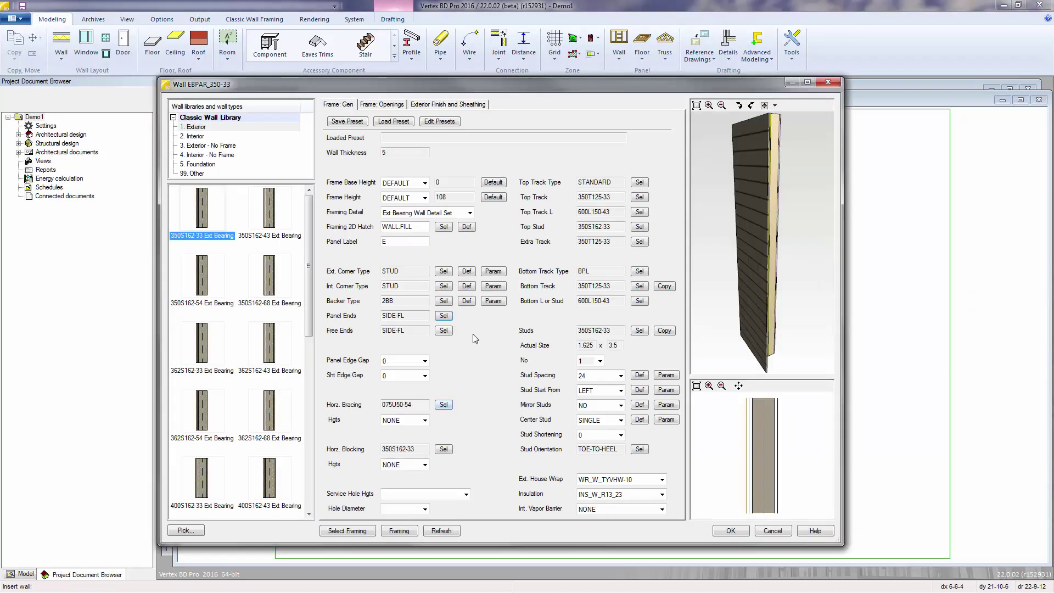
left_click(444, 331)
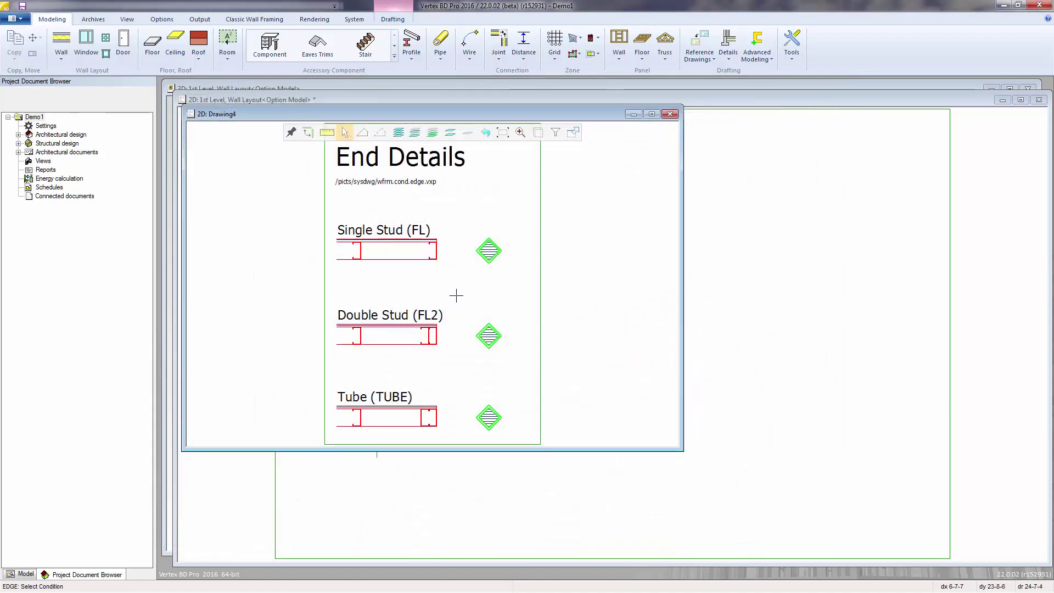
right_click(456, 296)
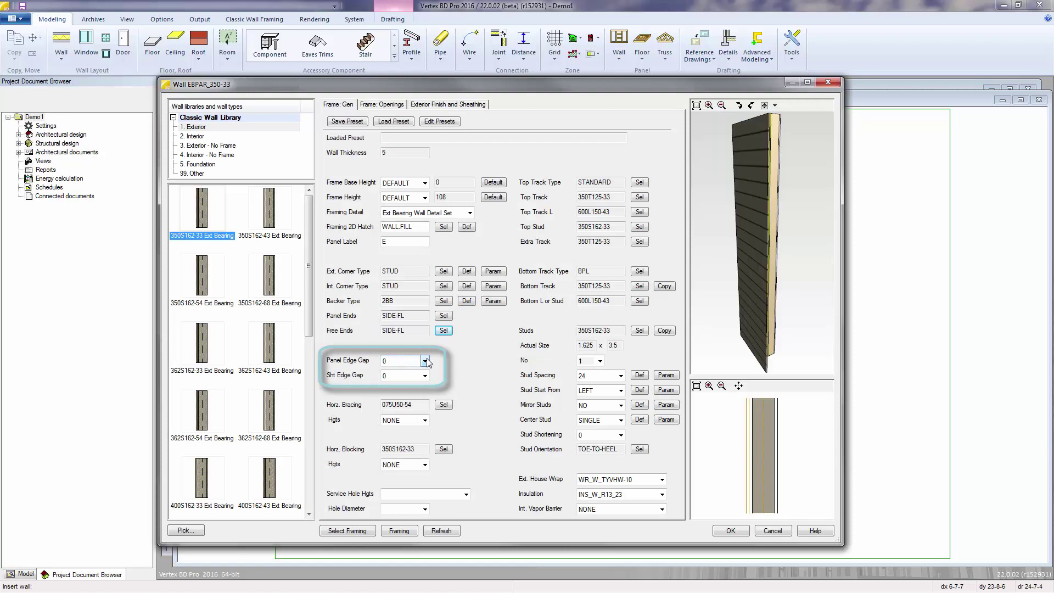
Choose 0.25 for Panel Edge Gap and 0.5 for Sht Edge Gap.
left_click(425, 361)
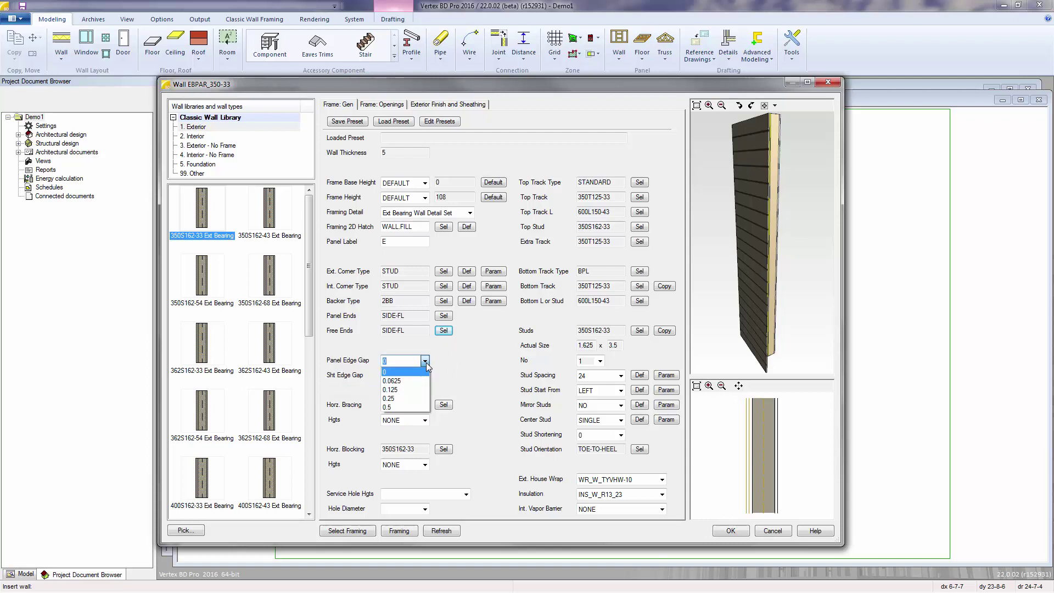
left_click(425, 362)
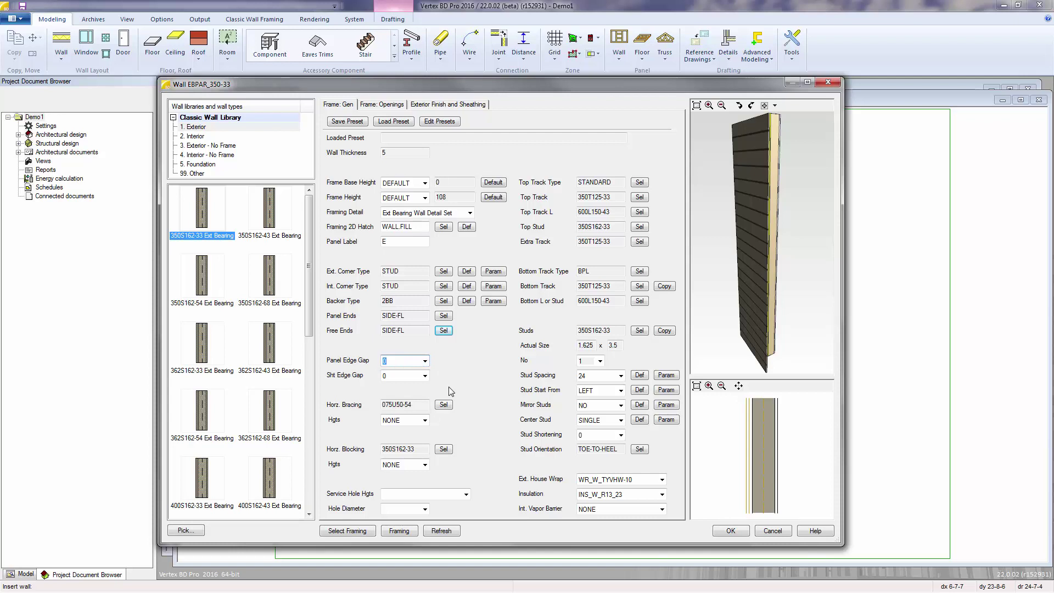
left_click(425, 360)
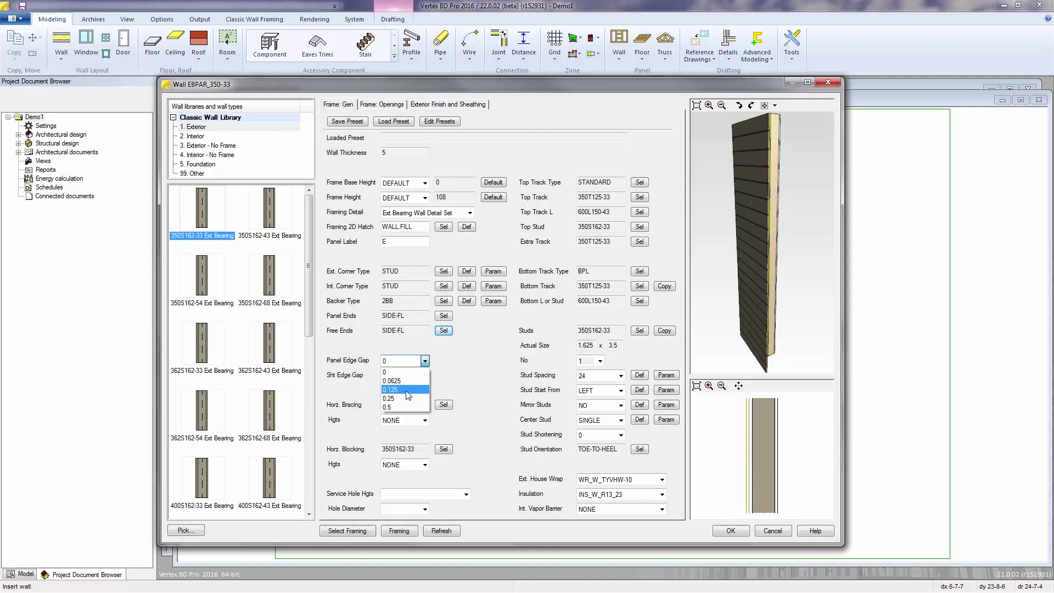
left_click(405, 399)
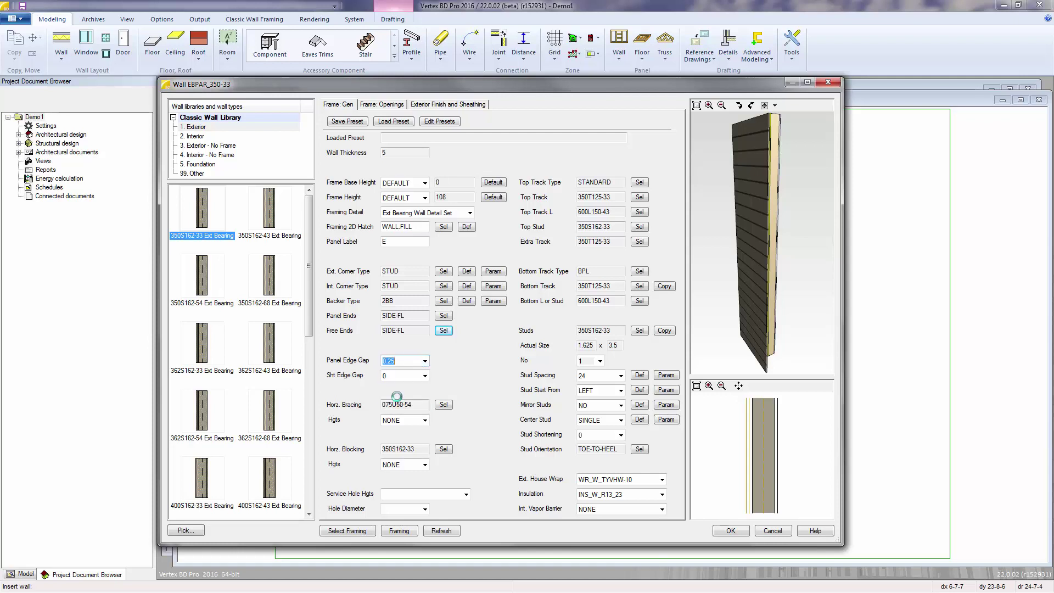
left_click(425, 376)
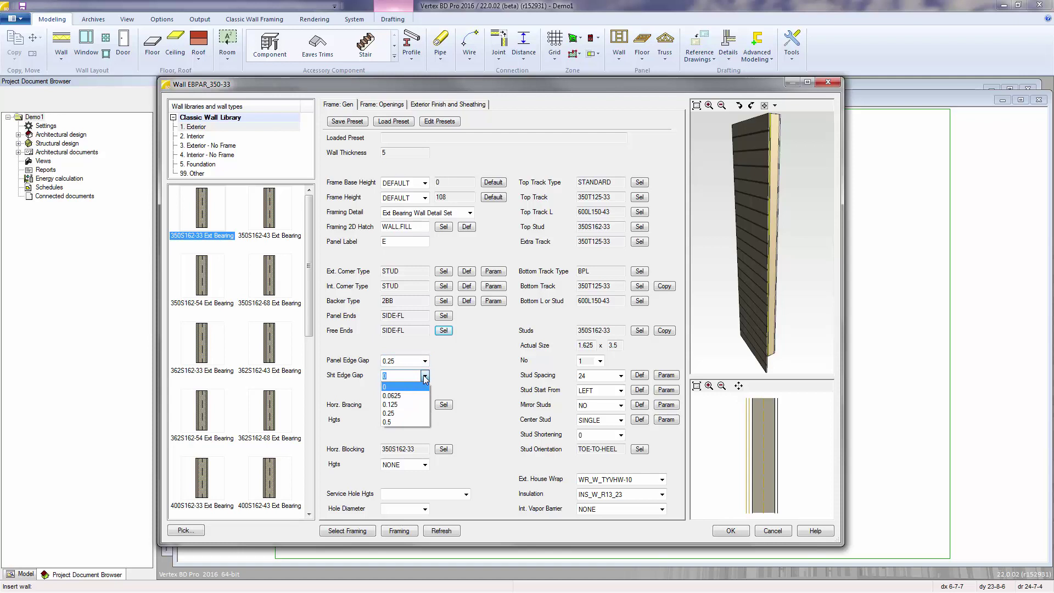
left_click(397, 422)
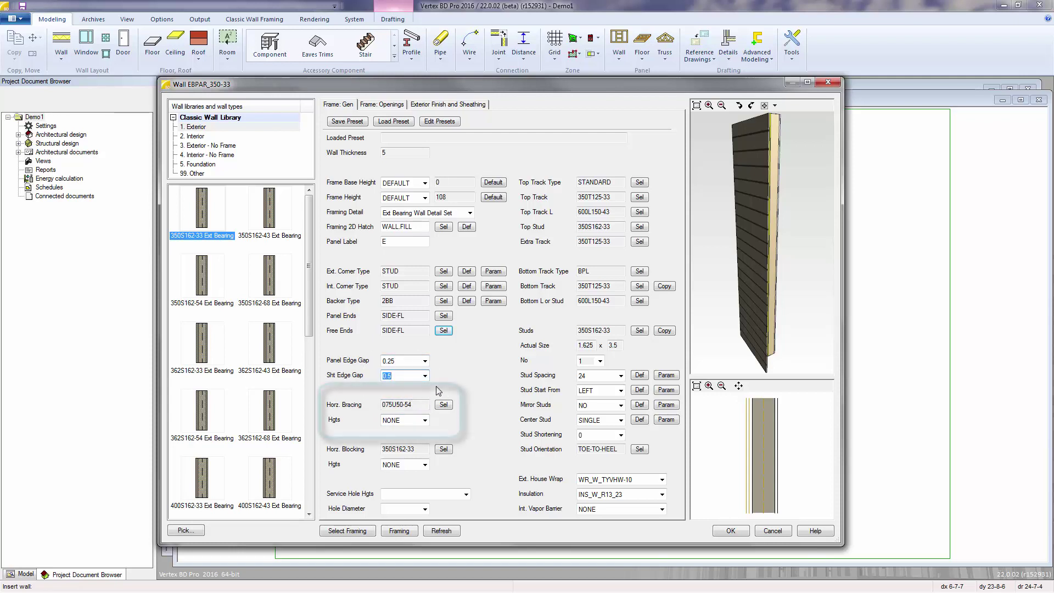
Review the bracing height and Service Hole Hgts options, leaving them unchanged.
left_click(420, 405)
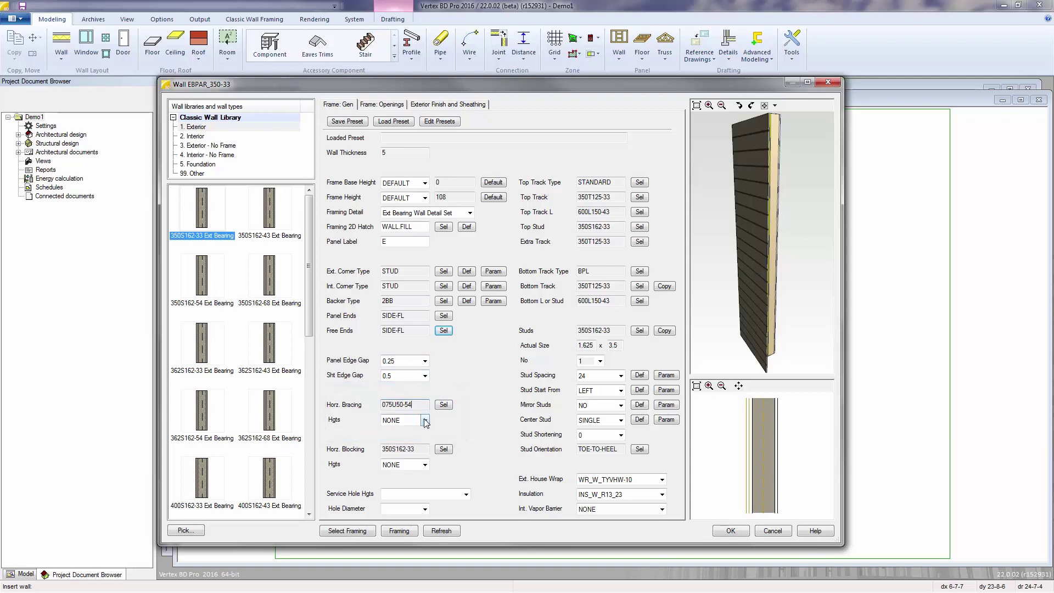
left_click(425, 421)
left_click(425, 421)
left_click(424, 421)
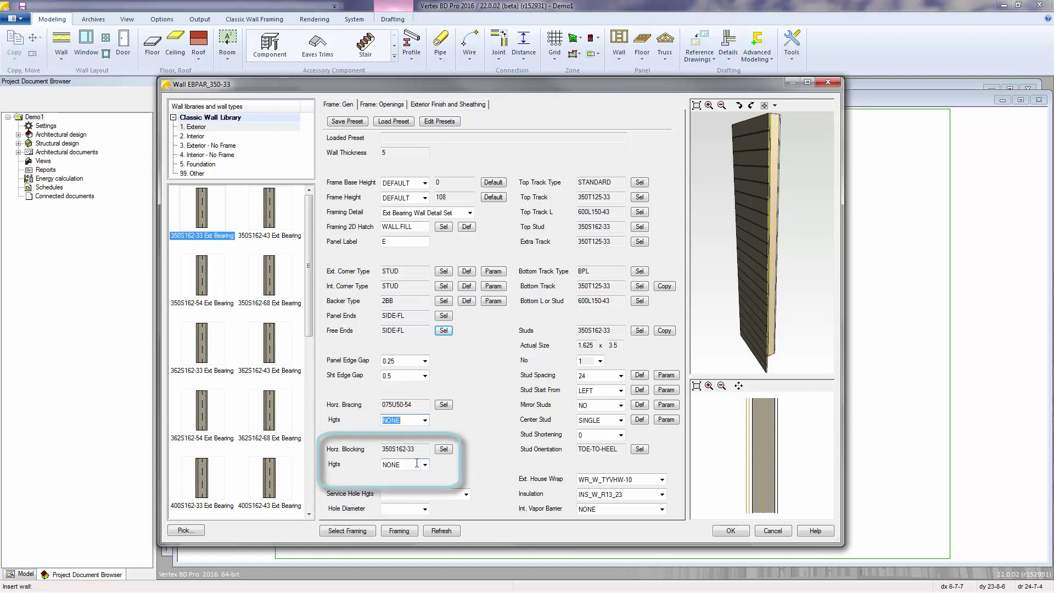
left_click(451, 493)
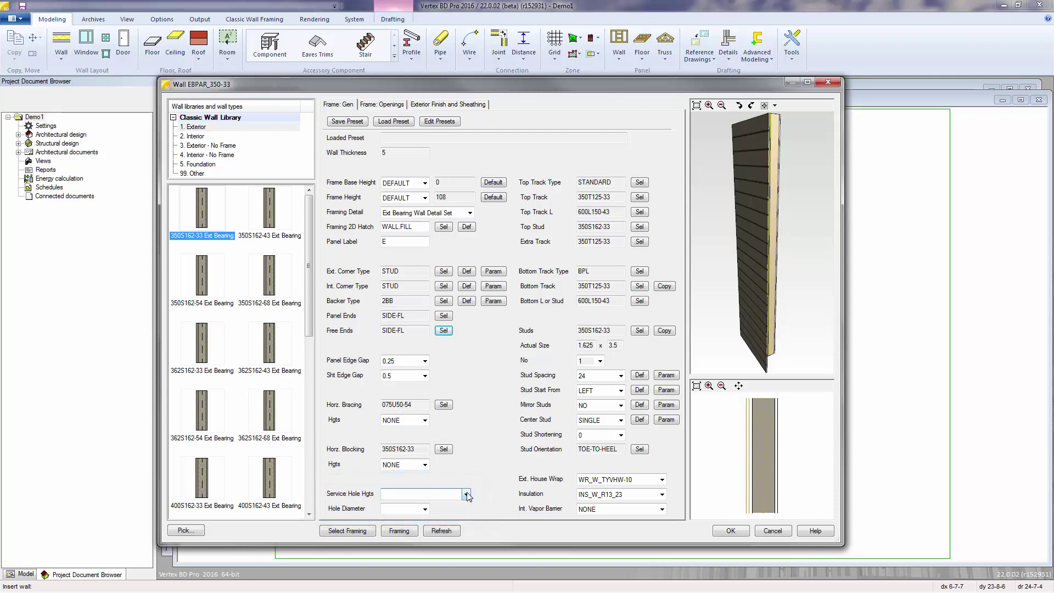
left_click(466, 494)
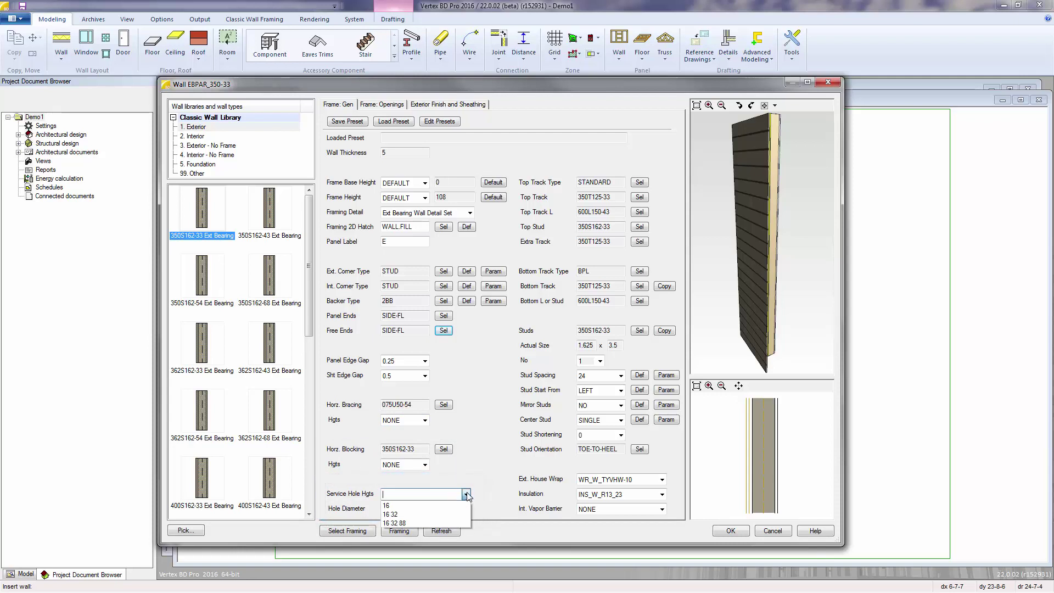
left_click(430, 492)
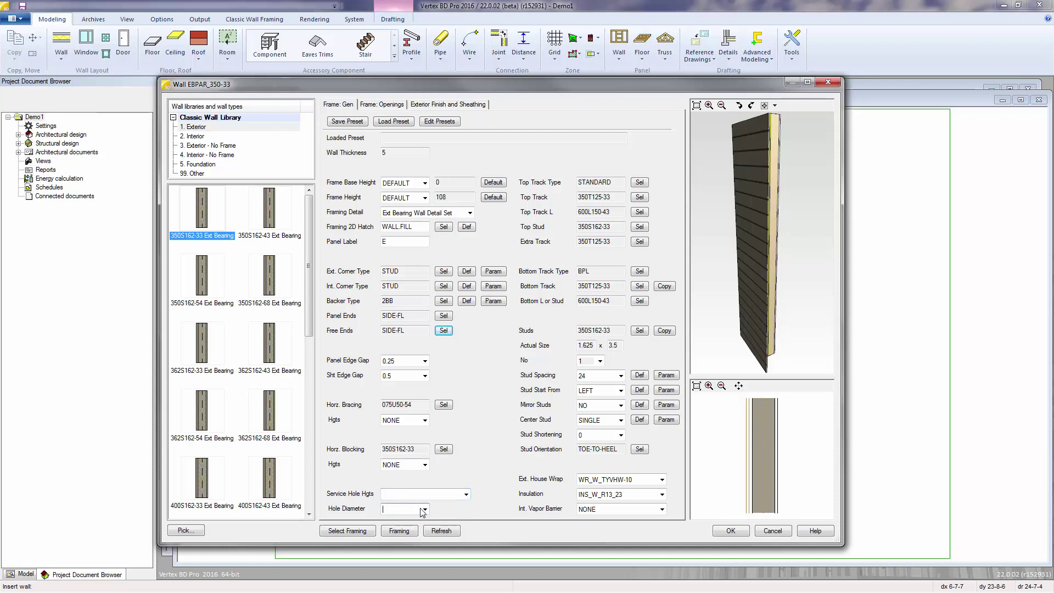
Leave Hole Diameter unset and bring up the Top Track Type selections chart.
left_click(425, 510)
left_click(425, 510)
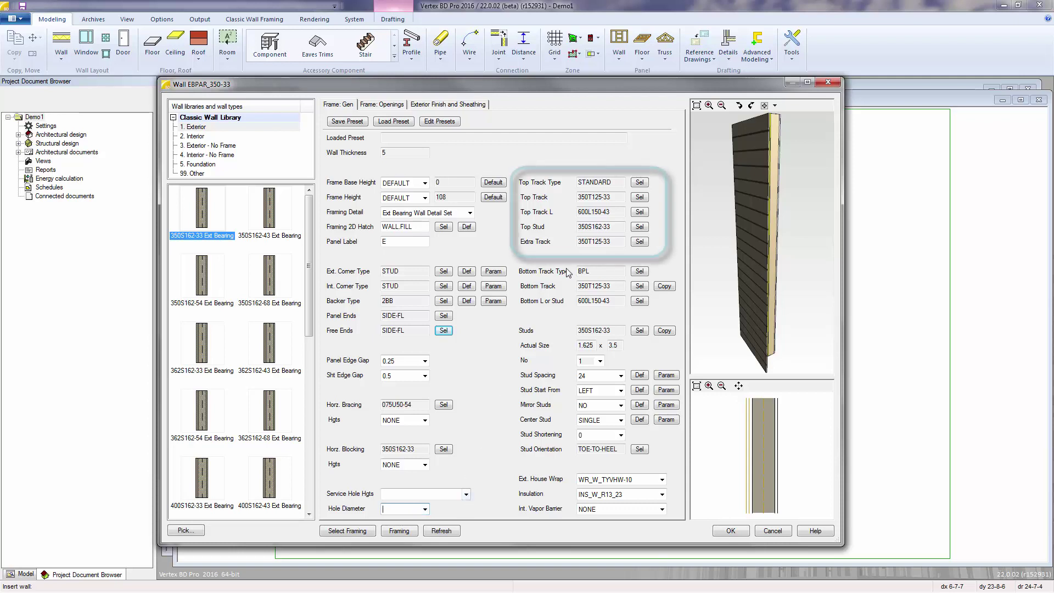
left_click(614, 182)
left_click(639, 183)
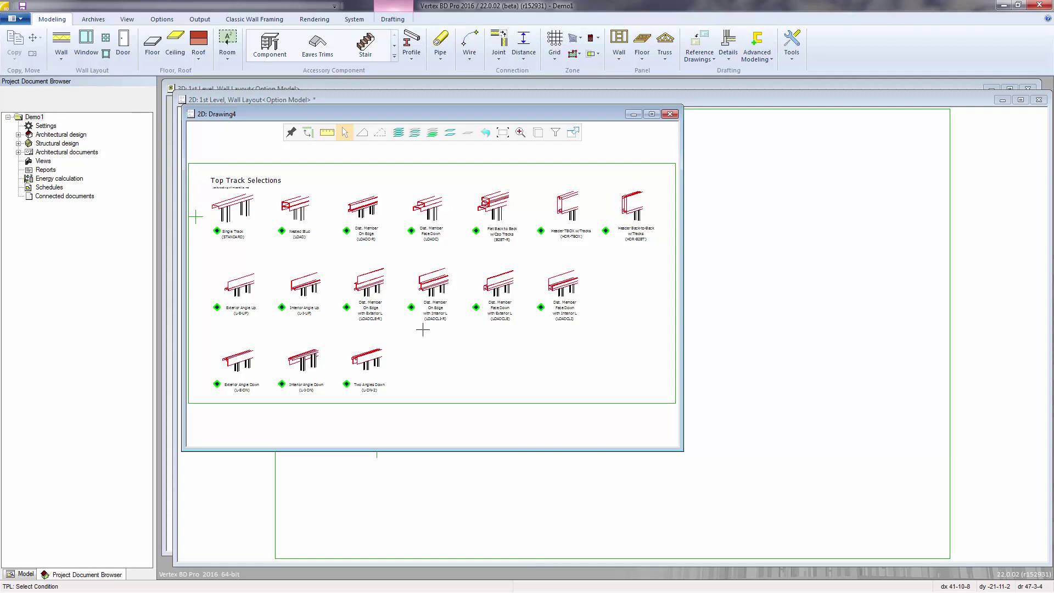
Pick Single Track for the top track and Standard (BPL) for the bottom track type.
left_click(216, 234)
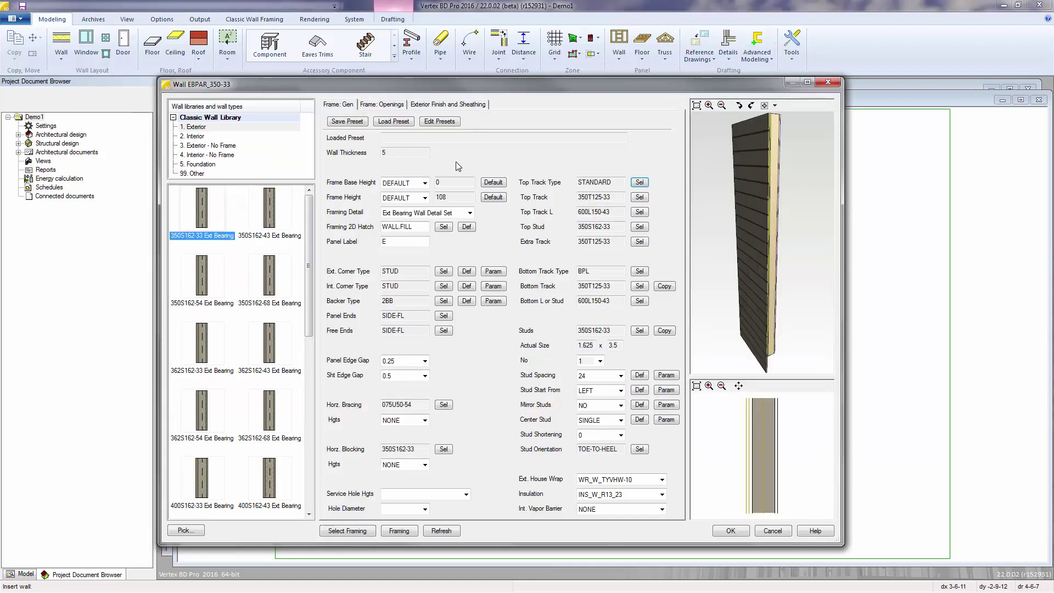
left_click(624, 195)
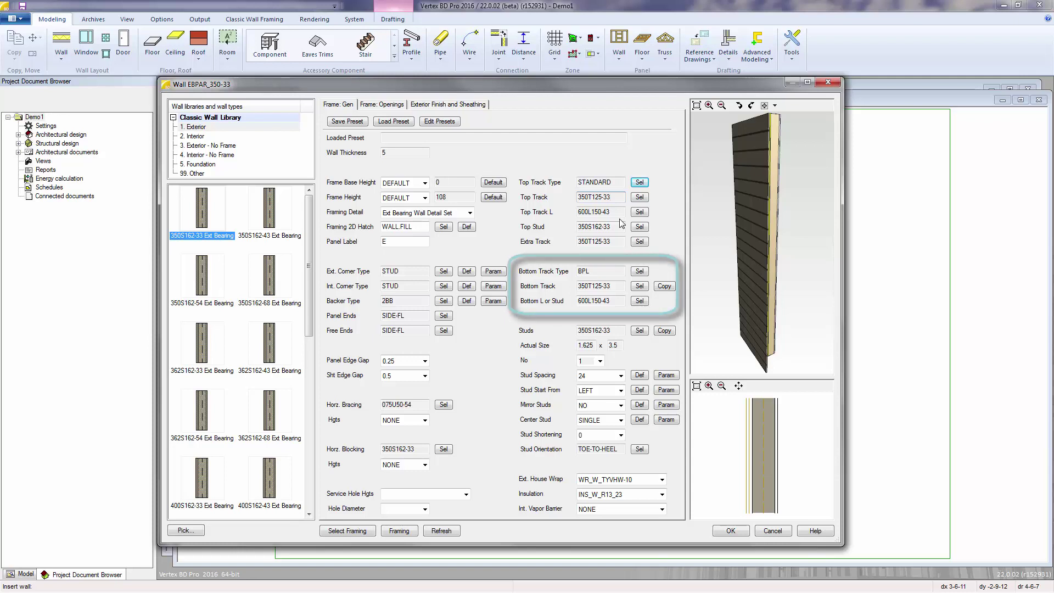
left_click(640, 271)
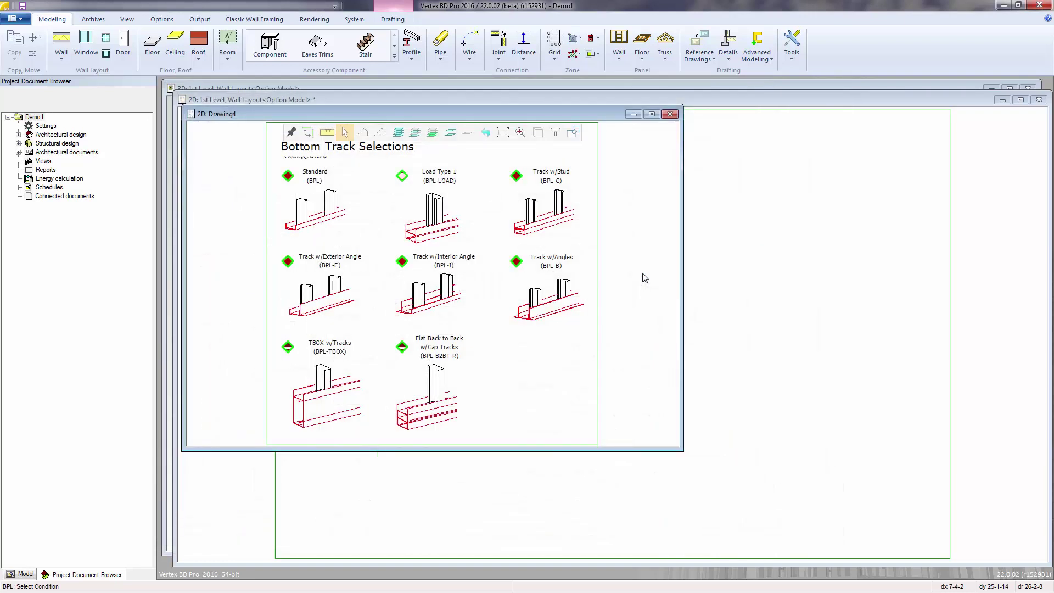
left_click(289, 175)
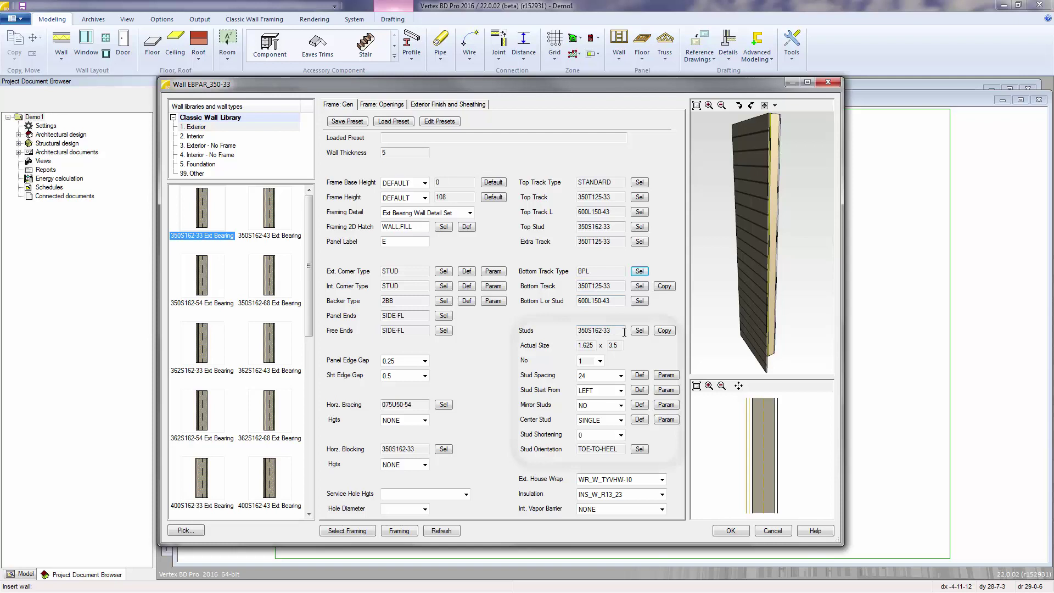
mouse_move(624, 331)
left_mouse_down()
mouse_move(579, 334)
mouse_move(589, 346)
mouse_move(574, 346)
mouse_move(622, 346)
left_mouse_up()
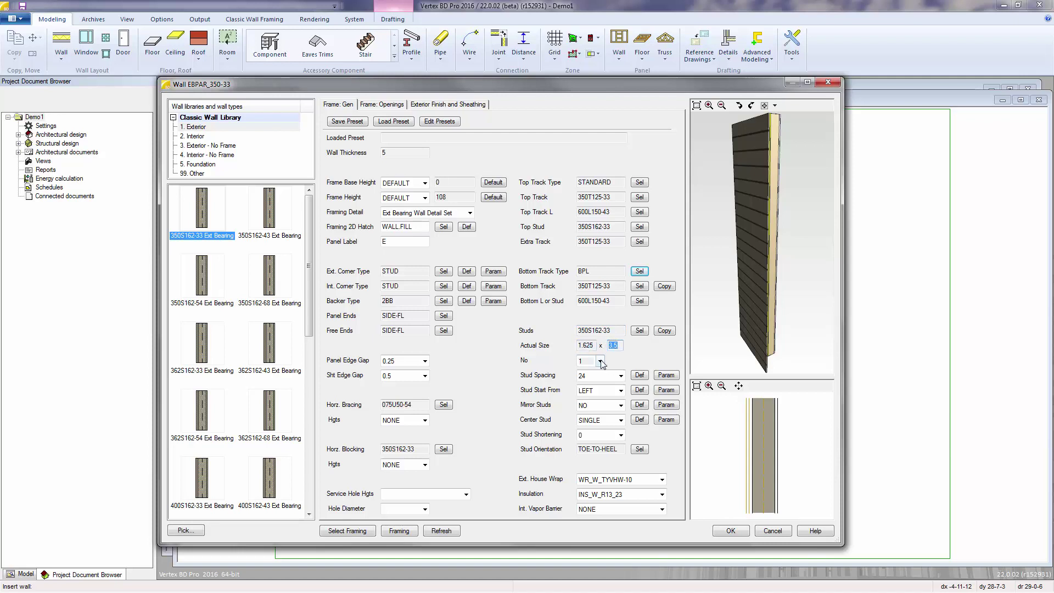
left_click(601, 361)
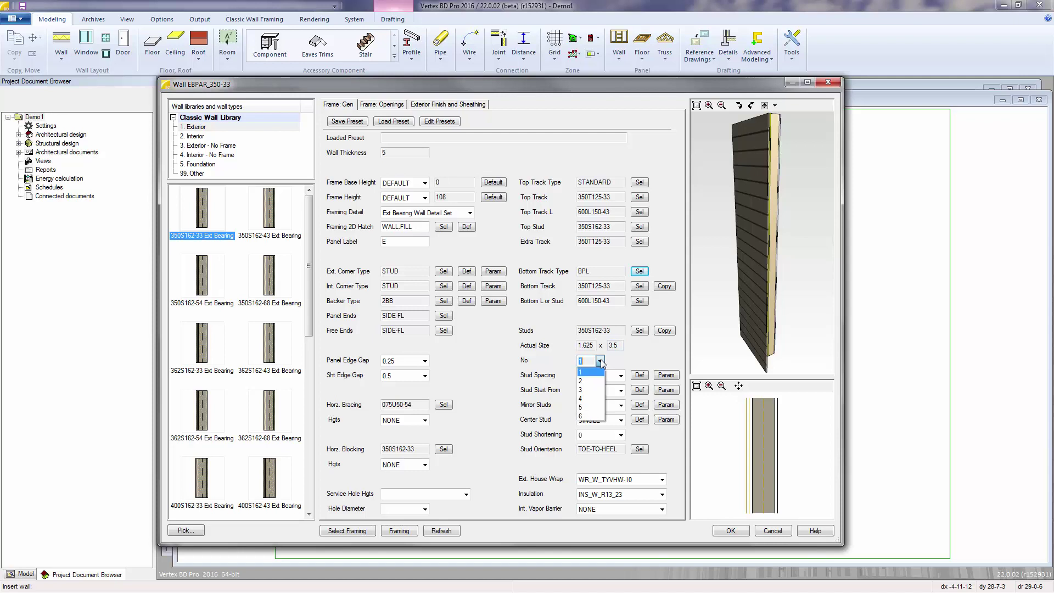
left_click(601, 361)
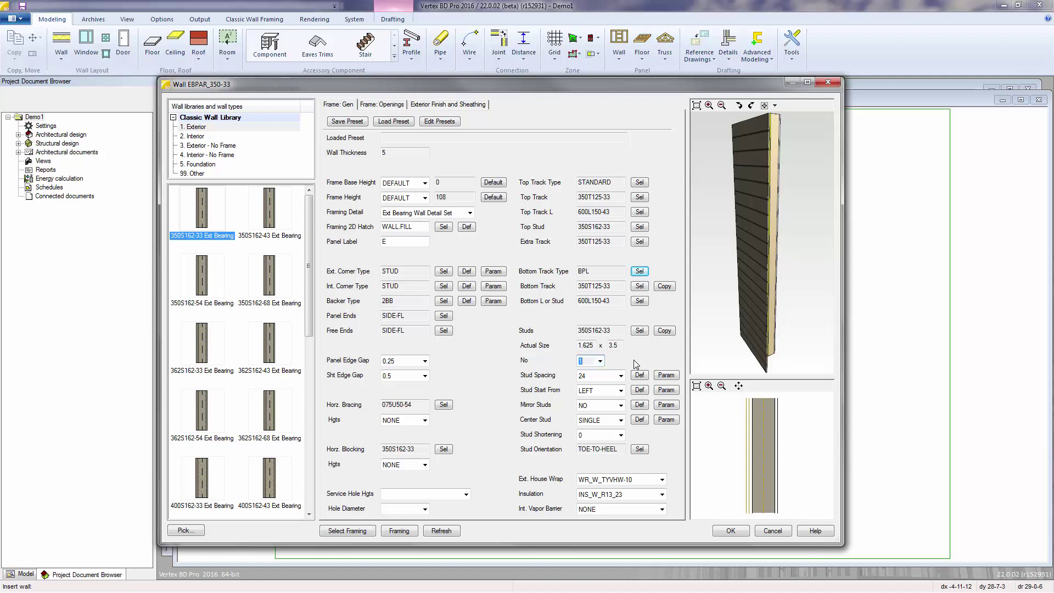
left_click(621, 376)
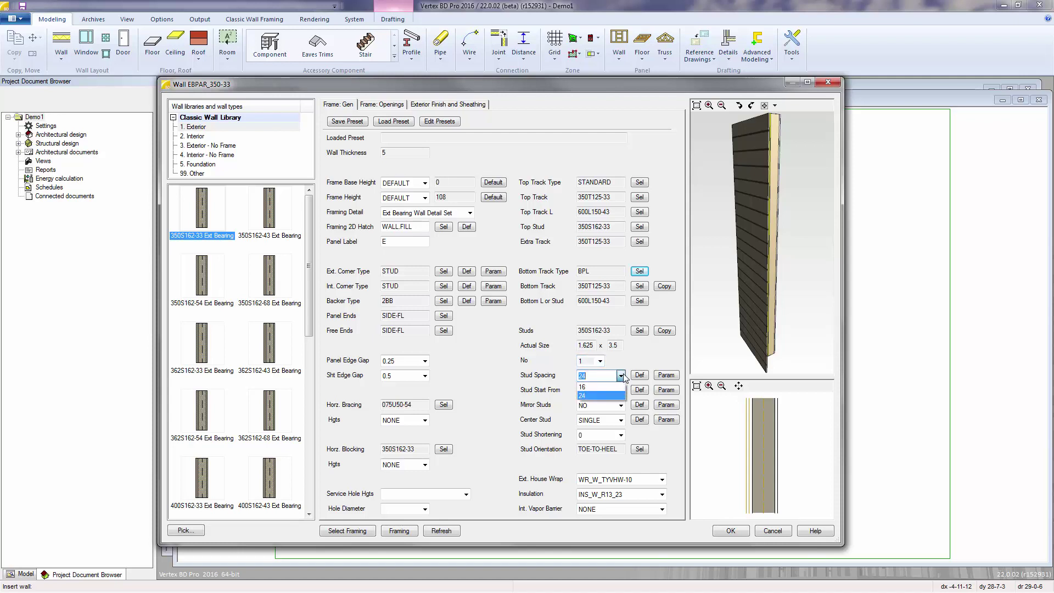
left_click(624, 378)
left_click(622, 390)
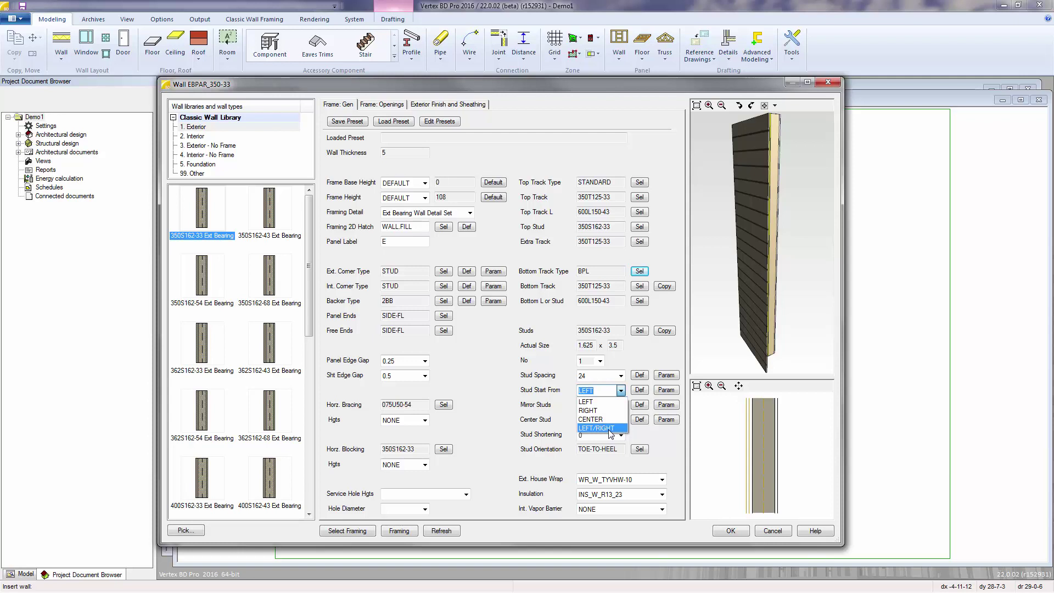
left_click(586, 401)
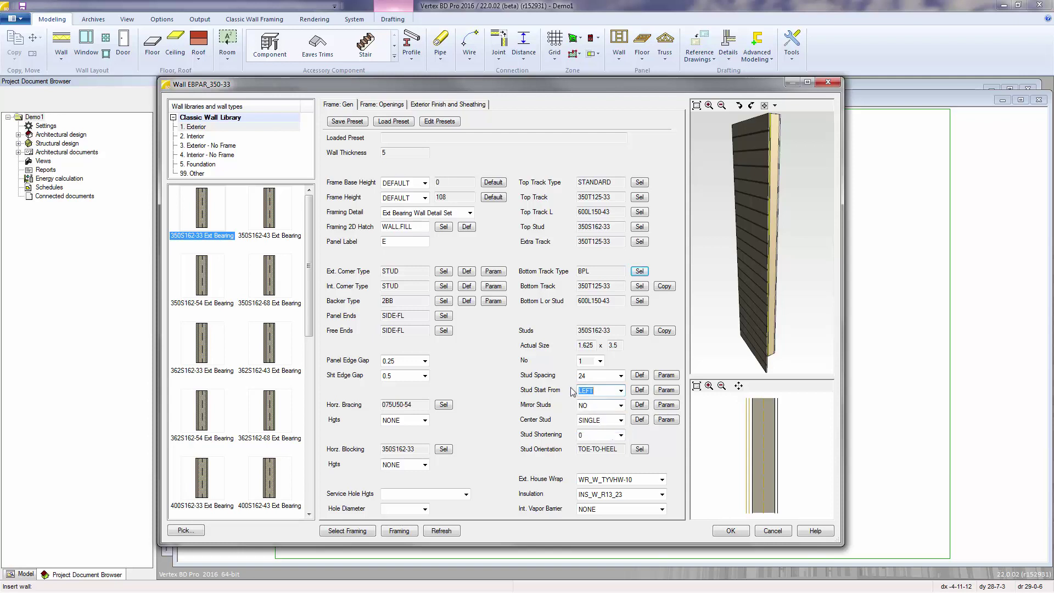
left_click(594, 405)
left_click(621, 405)
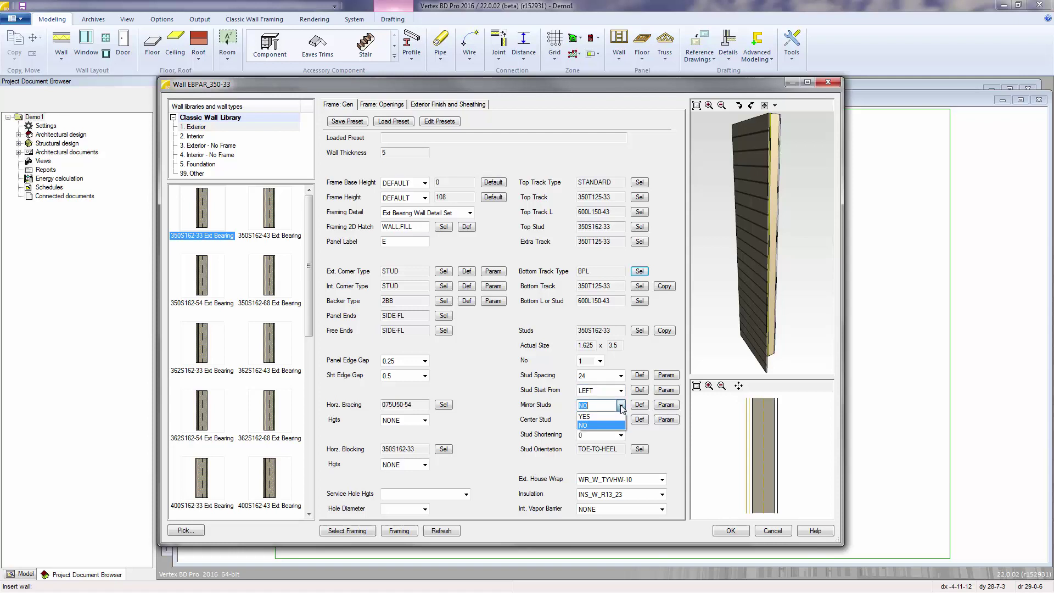
left_click(621, 406)
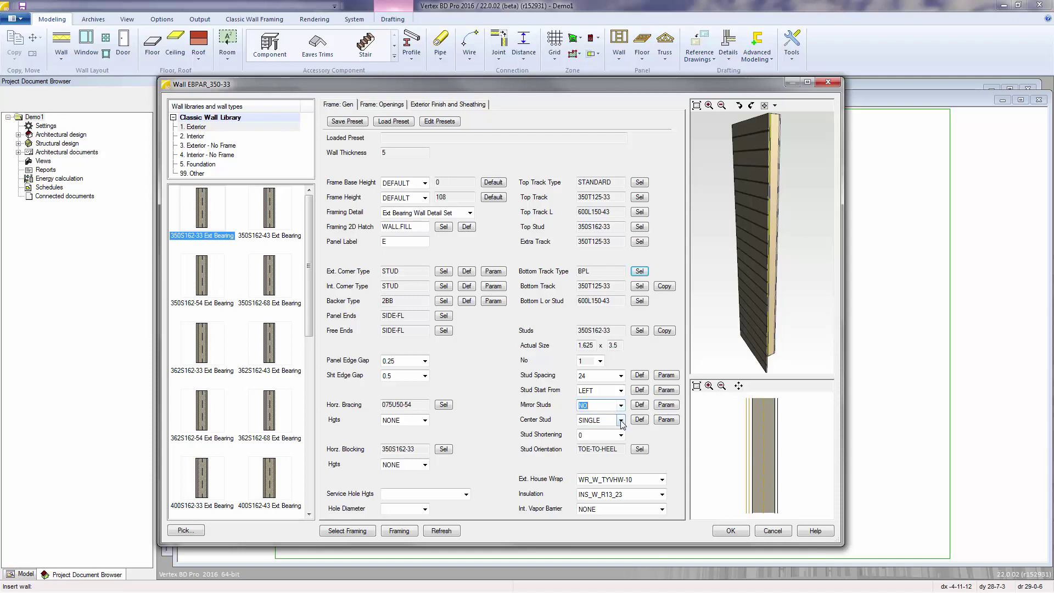
left_click(620, 420)
left_click(620, 419)
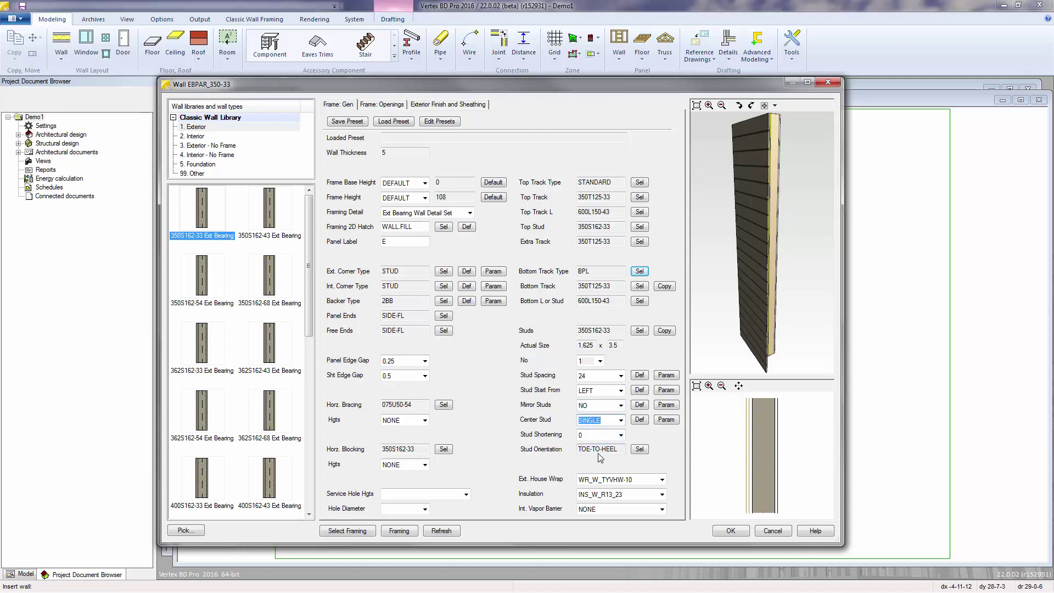
left_click(621, 435)
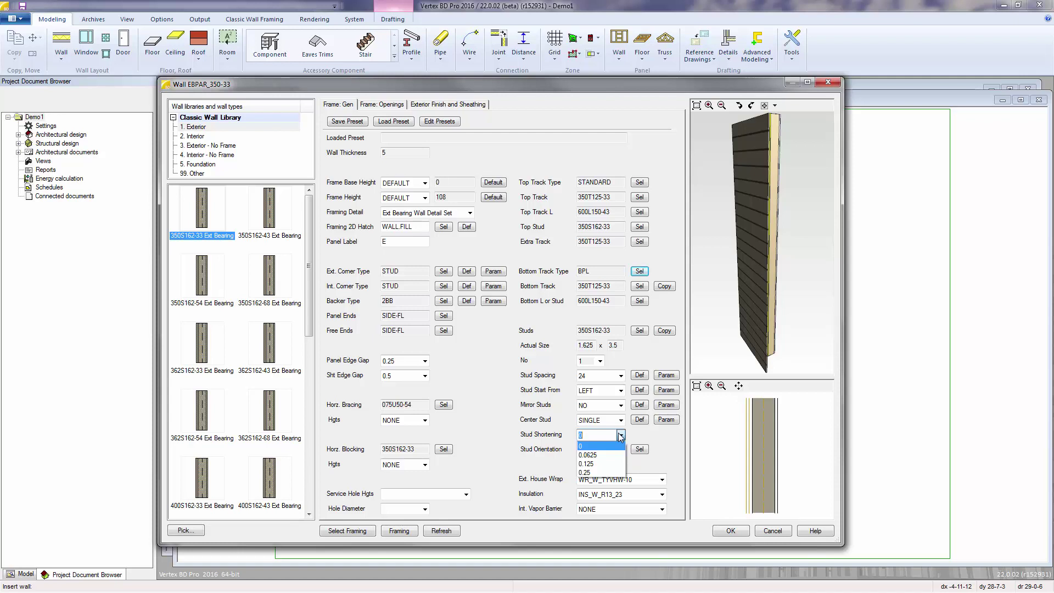
left_click(621, 436)
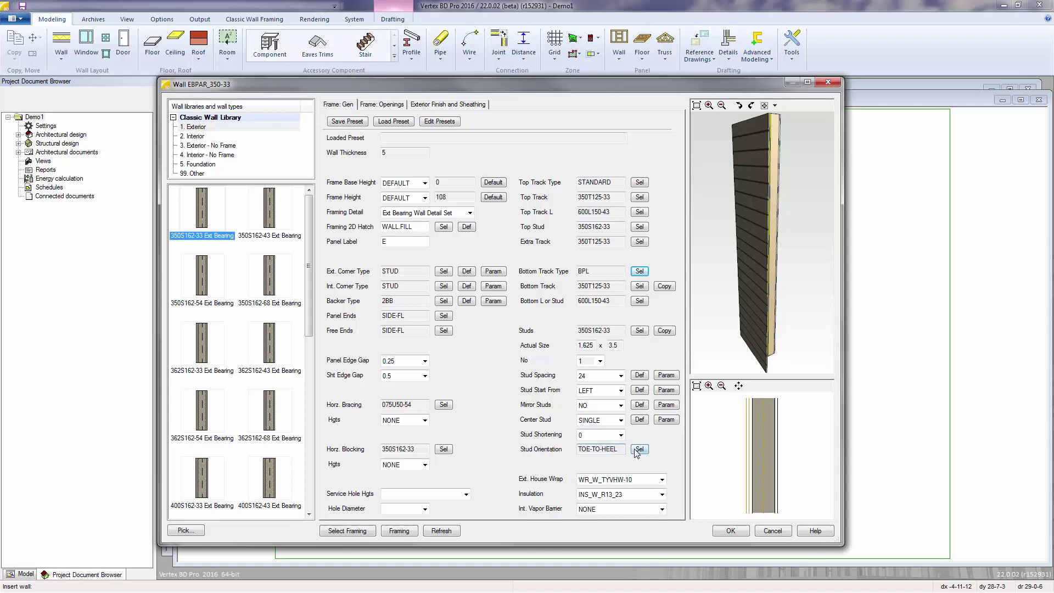
Choose Toe-to-Toe in the Stud Orientations diagram, replacing TOE-TO-HEEL.
left_click(638, 449)
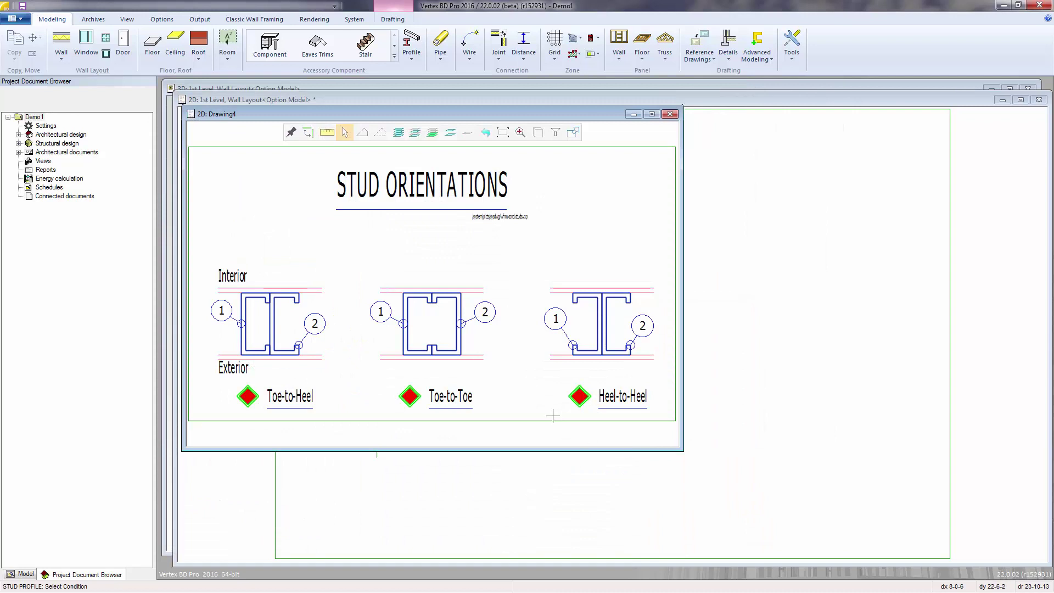
left_click(411, 397)
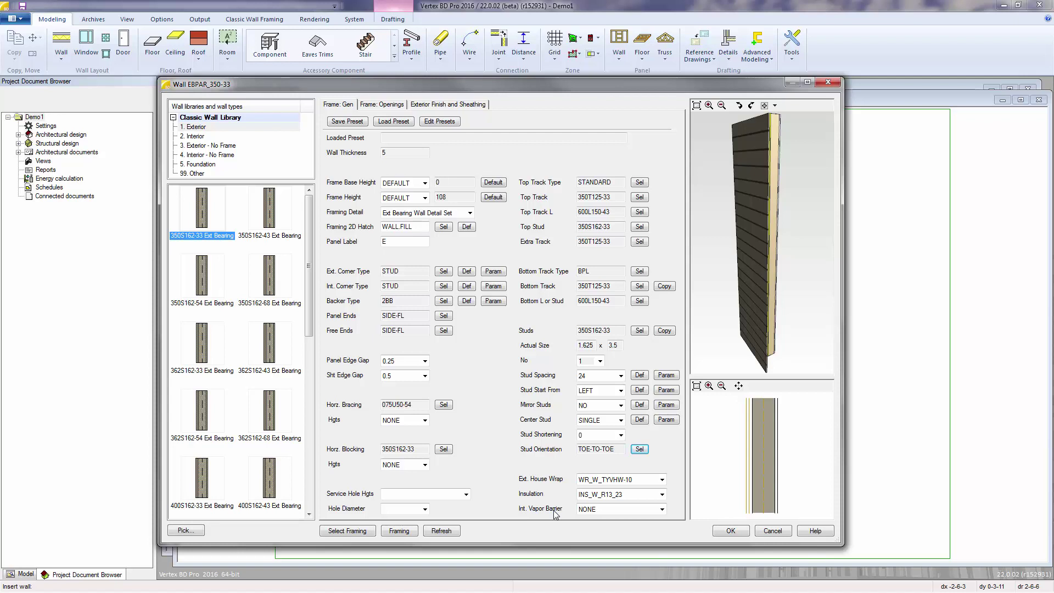
On Frame: Openings, preview the Top Hdr #1, Op Header and Sill charts without changes.
left_click(399, 106)
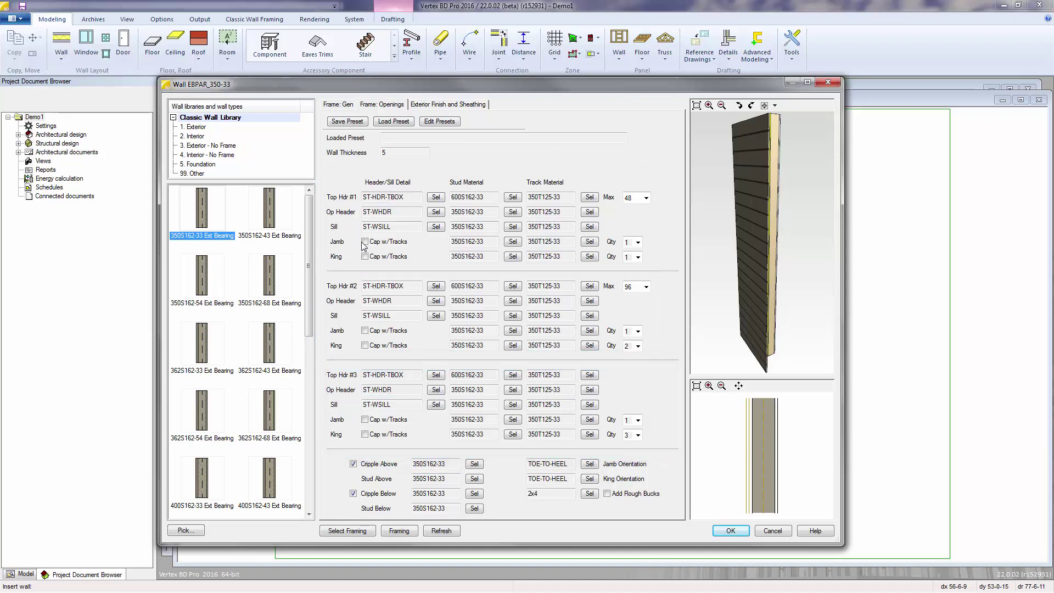
left_click(435, 197)
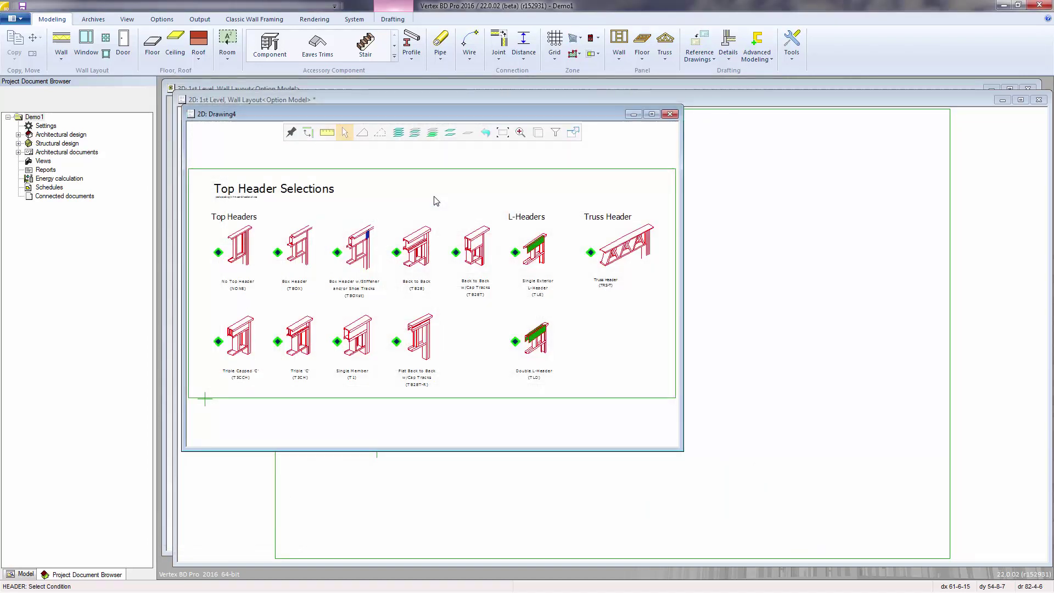
key("Escape")
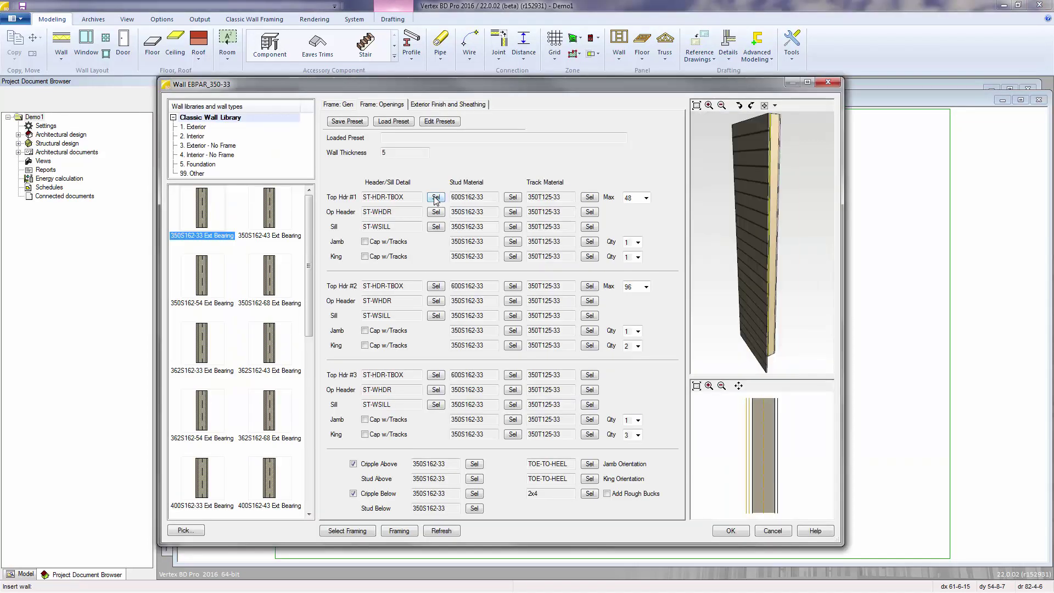
left_click(435, 215)
key("Escape")
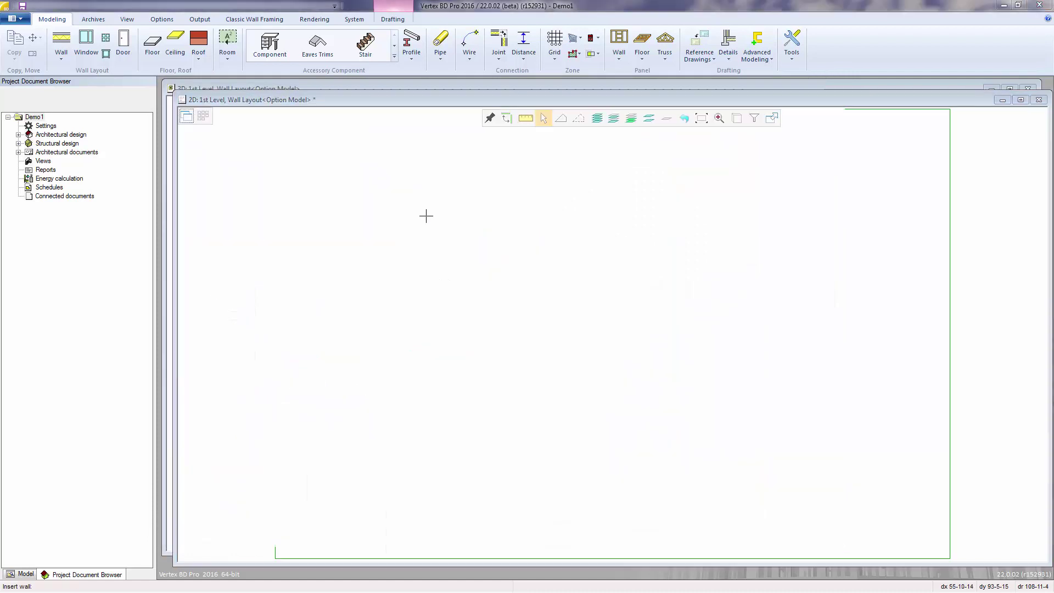
left_click(436, 229)
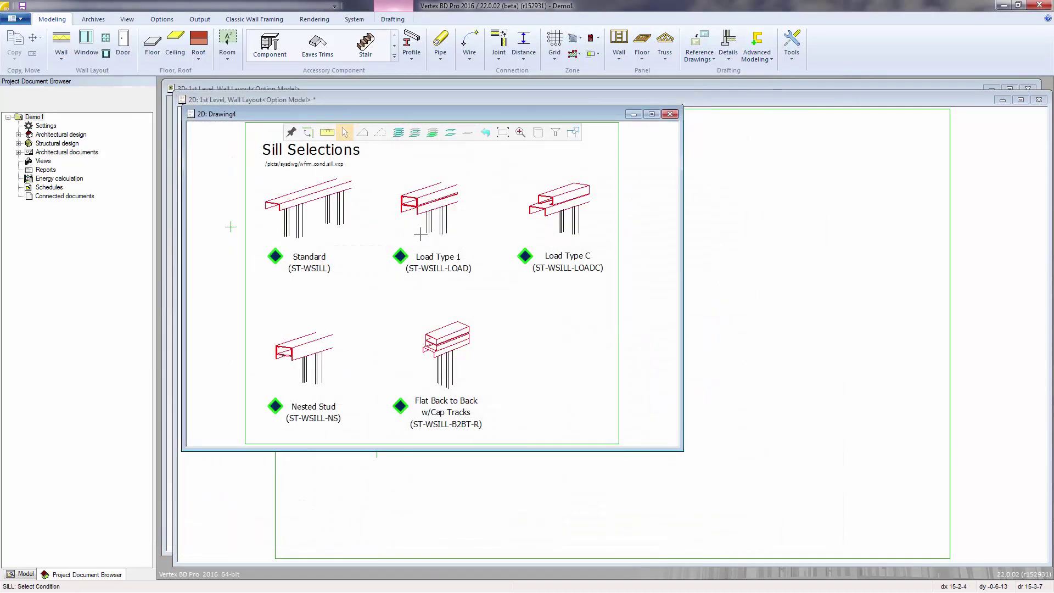
key("Escape")
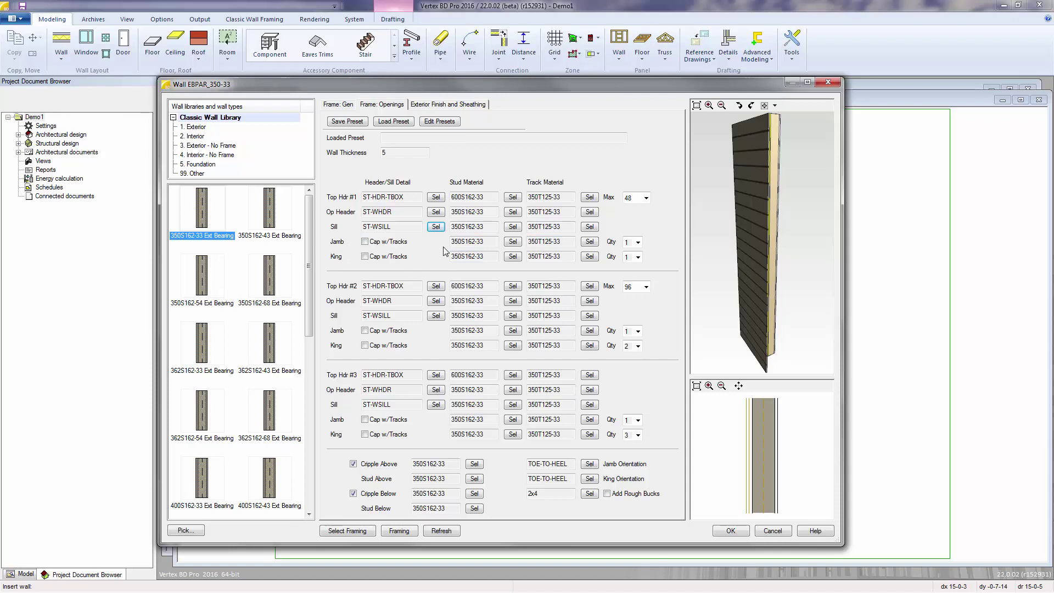
Tick Cap w/Tracks for the King and Jamb rows under Top Hdr #1.
left_click(364, 257)
left_click(364, 241)
Enable Add Rough Bucks, then check the sheathing Top and Bottom Overlap fields.
left_click(606, 494)
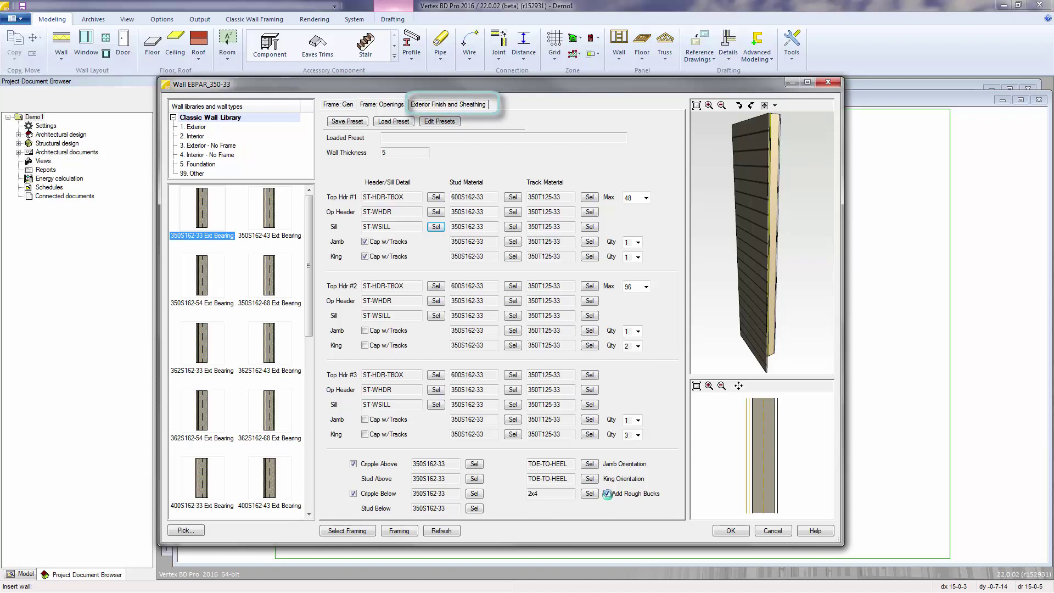
left_click(442, 104)
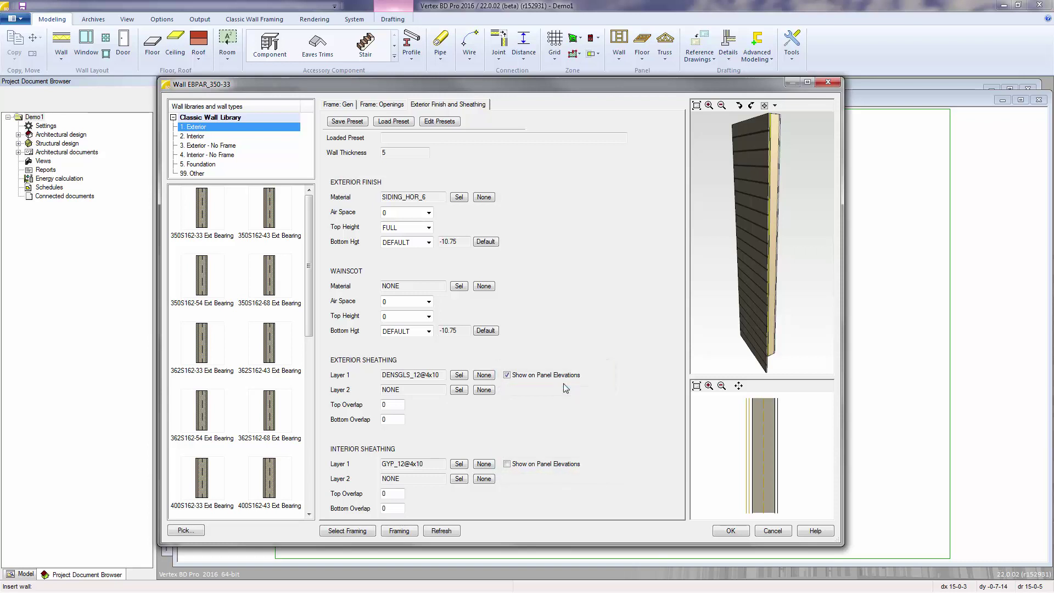
left_click(400, 403)
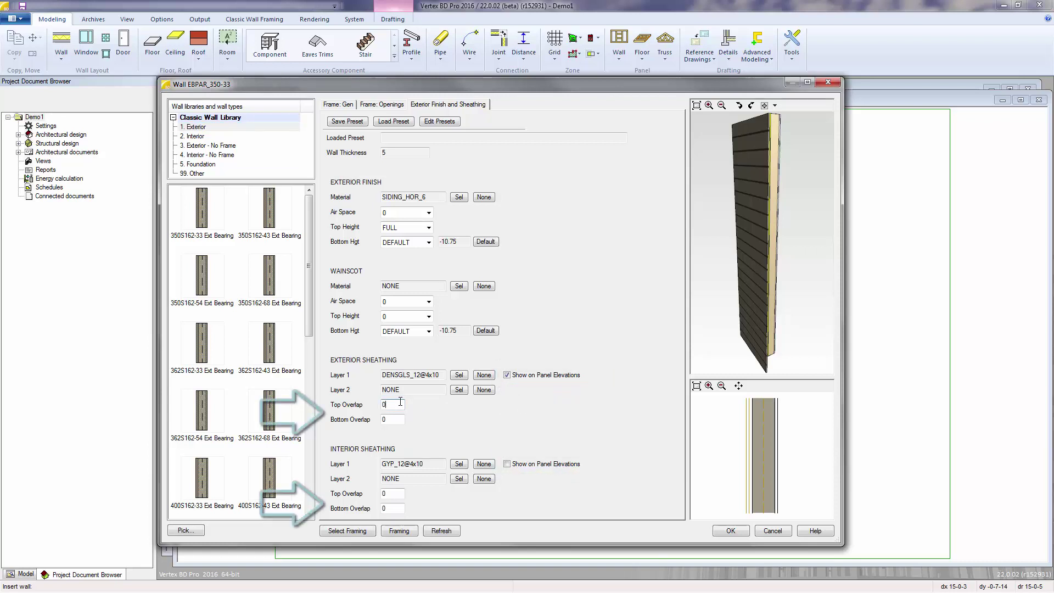
left_click(397, 419)
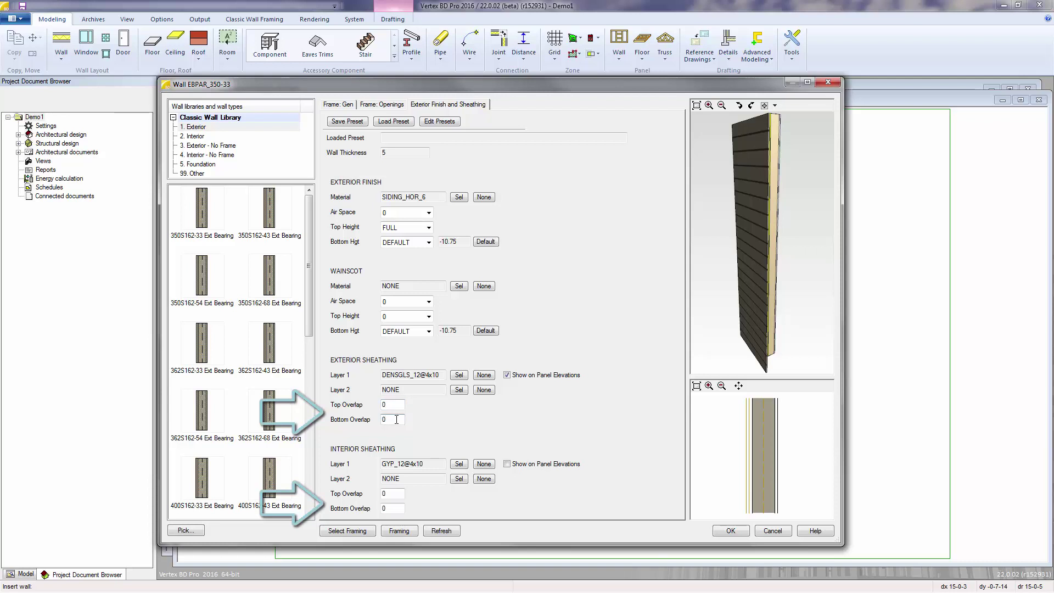